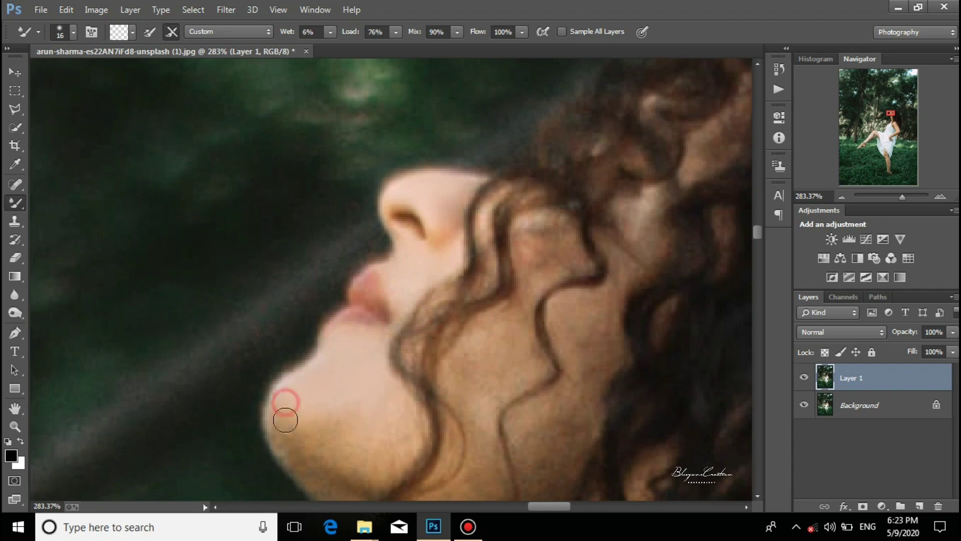
- Smooth the skin on the woman's chin and cheek with the Mixer Brush, enlarging the brush to 27 px for the cheek
mouse_move(356, 426)
mouse_down()
mouse_move(310, 334)
mouse_move(243, 332)
mouse_move(306, 336)
mouse_up()
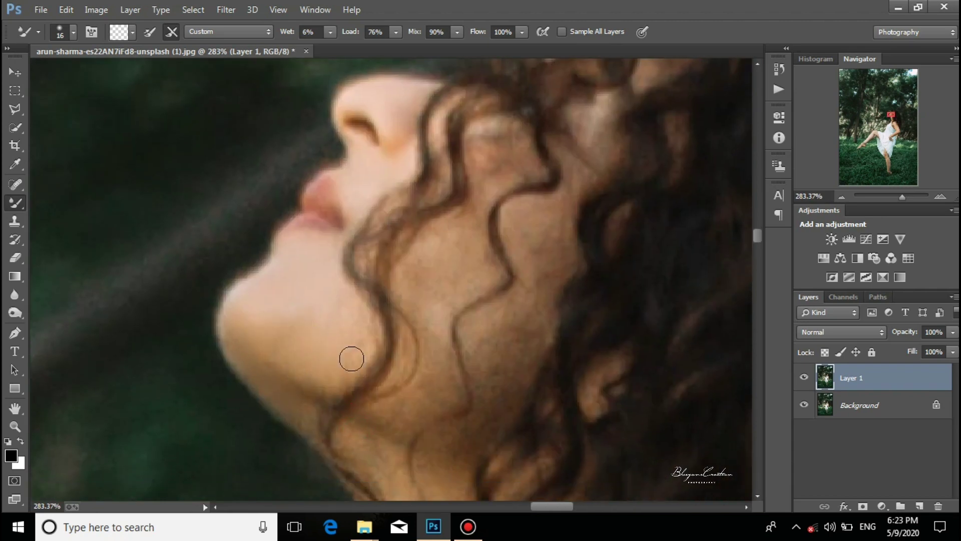
mouse_move(431, 265)
mouse_down()
mouse_move(337, 379)
mouse_move(354, 410)
mouse_up()
alt+right_click(352, 367)
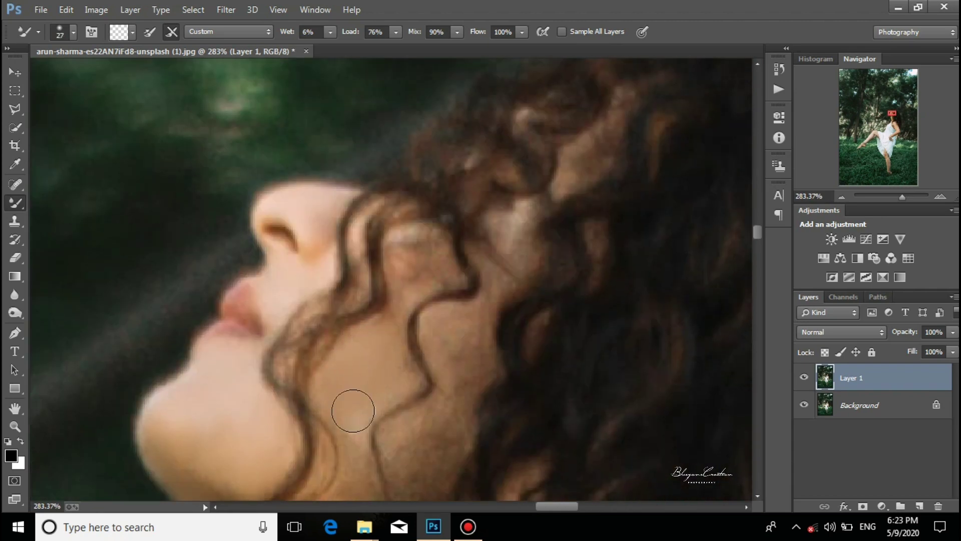
drag(406, 285, 375, 372)
mouse_move(426, 403)
mouse_down()
mouse_move(416, 428)
mouse_move(471, 238)
mouse_up()
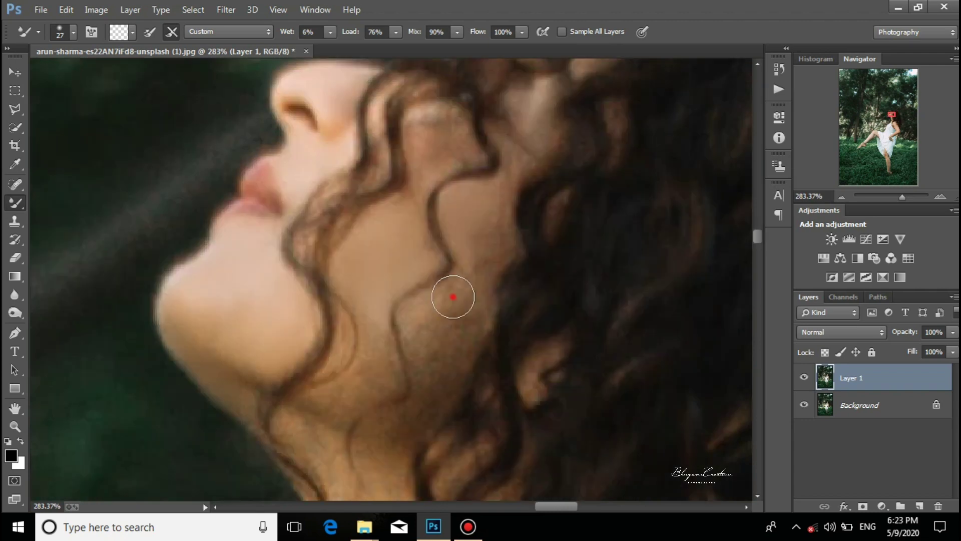
- Blend the skin along the jaw and upper neck between the hair strands with the 27 px Mixer Brush
drag(453, 297, 422, 332)
drag(481, 242, 468, 326)
mouse_move(427, 400)
mouse_down()
mouse_move(463, 275)
mouse_move(414, 327)
mouse_up()
drag(411, 249, 409, 210)
mouse_move(368, 281)
mouse_down()
mouse_move(359, 322)
mouse_move(370, 398)
mouse_up()
drag(421, 383, 424, 249)
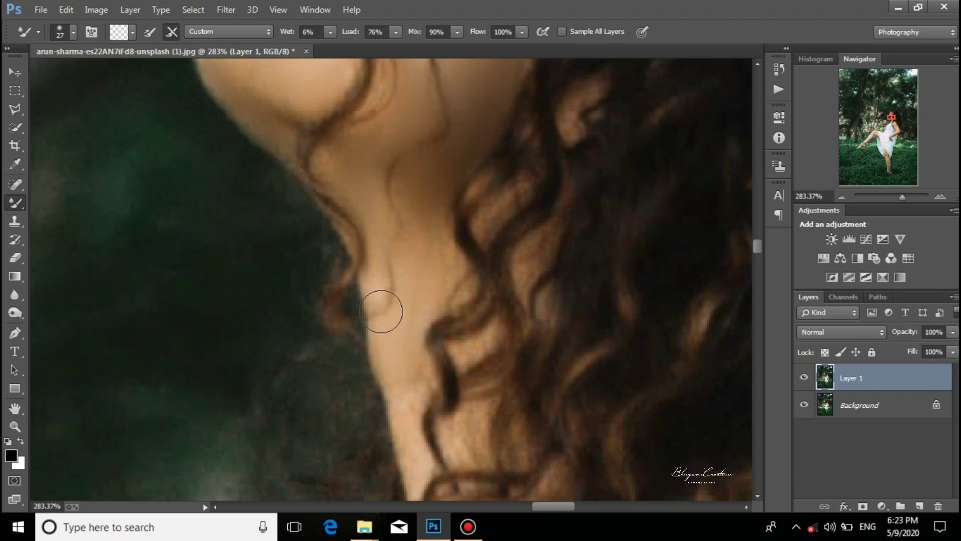
- Smooth the lower neck and upper chest down to the dress neckline with the 27 px Mixer Brush
drag(382, 312, 379, 337)
mouse_move(462, 417)
mouse_down()
mouse_move(462, 443)
mouse_move(471, 430)
mouse_up()
drag(481, 348, 429, 146)
mouse_move(446, 313)
mouse_down()
mouse_move(437, 385)
mouse_move(461, 263)
mouse_up()
mouse_move(405, 289)
mouse_down()
mouse_move(436, 307)
mouse_move(446, 298)
mouse_up()
mouse_move(383, 383)
mouse_down()
mouse_move(450, 278)
mouse_move(413, 260)
mouse_up()
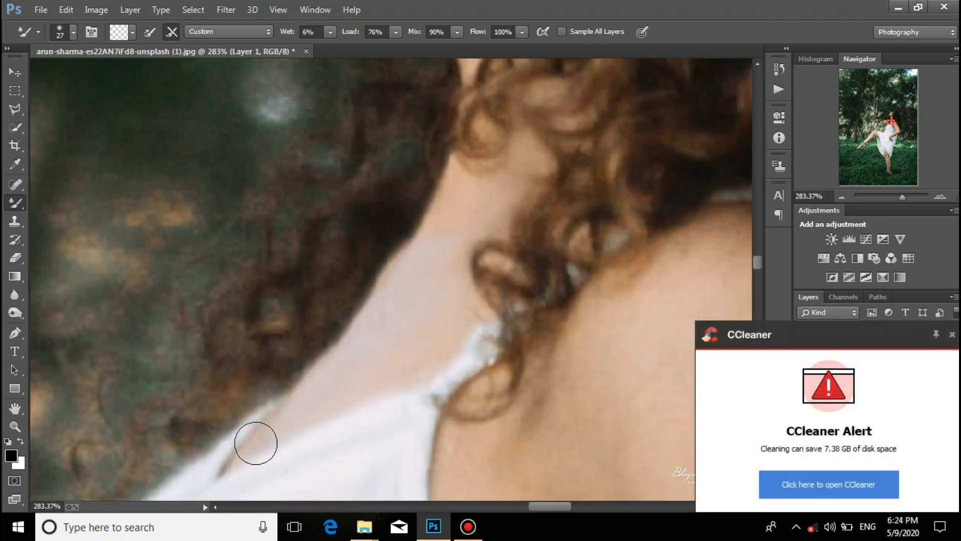
scroll(358, 339, down, 6)
scroll(358, 340, down, 5)
scroll(381, 271, up, 8)
drag(278, 197, 280, 262)
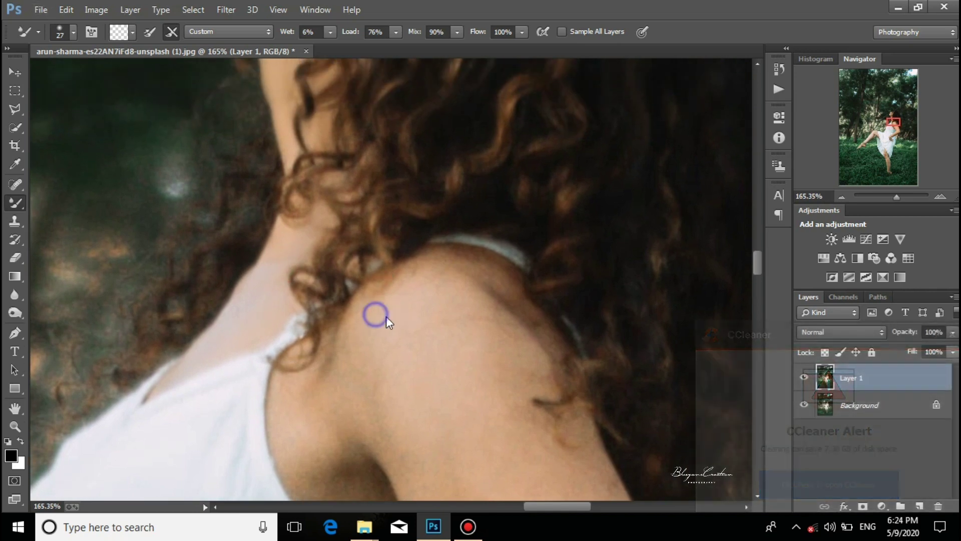
- Enlarge the Mixer Brush to 50 px and smooth the skin on the front of the shoulder
key(bracketright)
key(bracketright)
key(bracketright)
scroll(361, 305, up, 3)
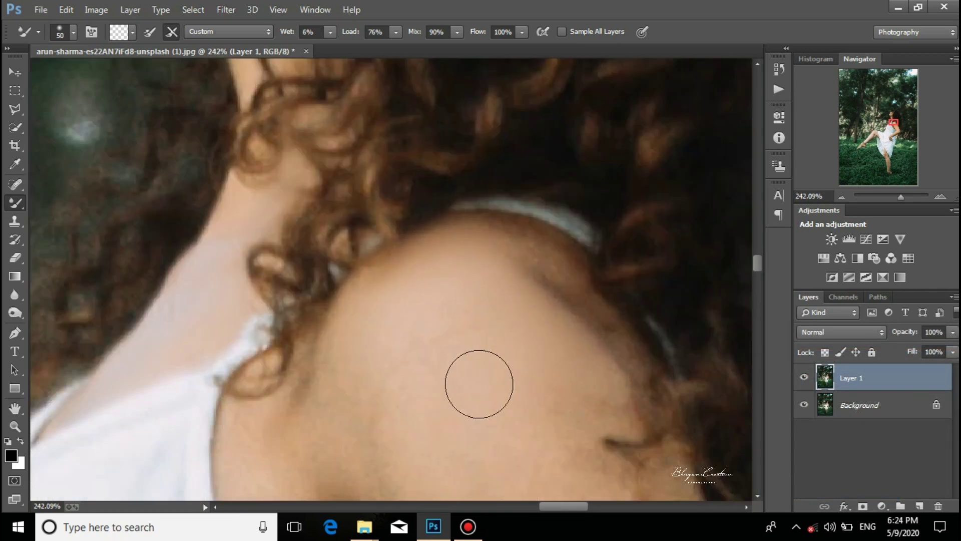
drag(394, 409, 433, 267)
- Reduce the Mixer Brush to 26 px and blend the skin and shadow around the armpit beside the dress edge
alt+right_click(332, 288)
scroll(320, 280, up, 4)
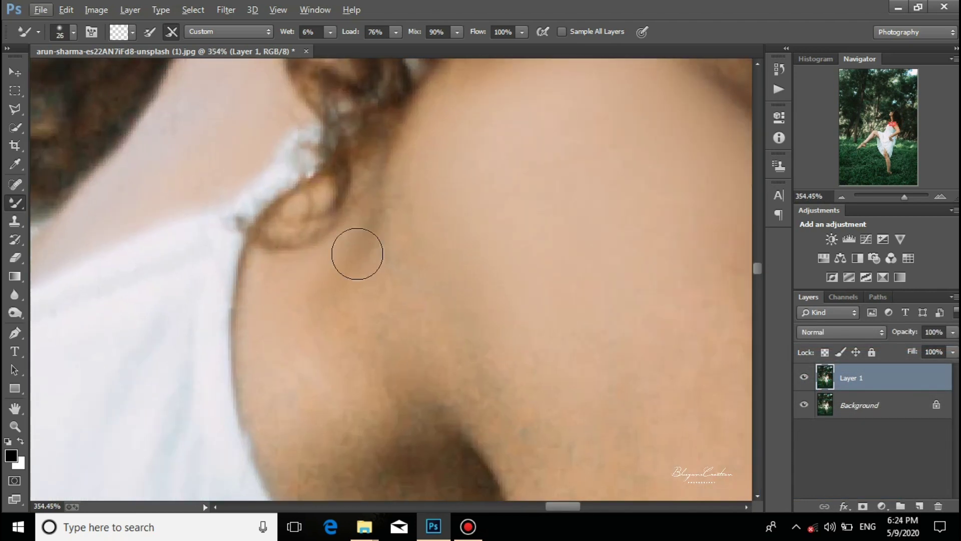
scroll(316, 397, down, 2)
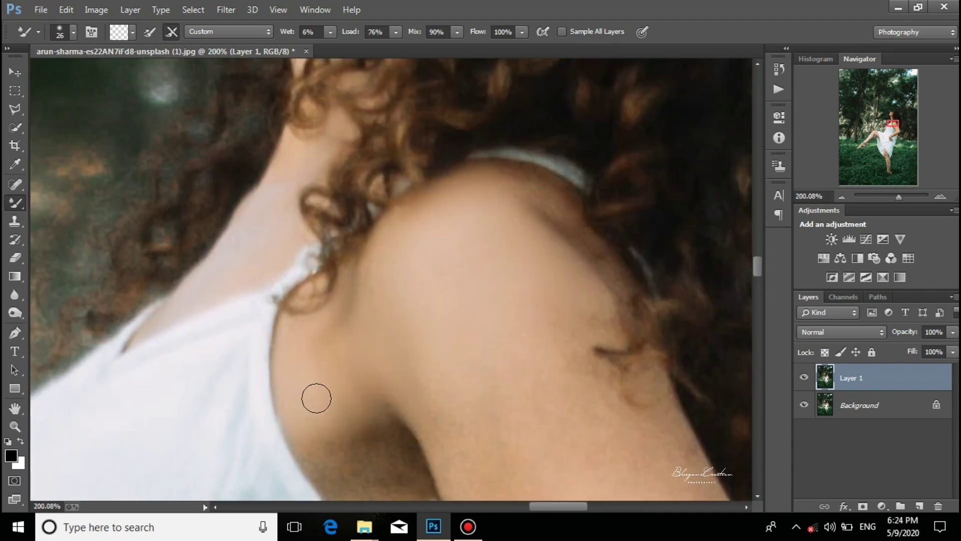
scroll(284, 349, up, 2)
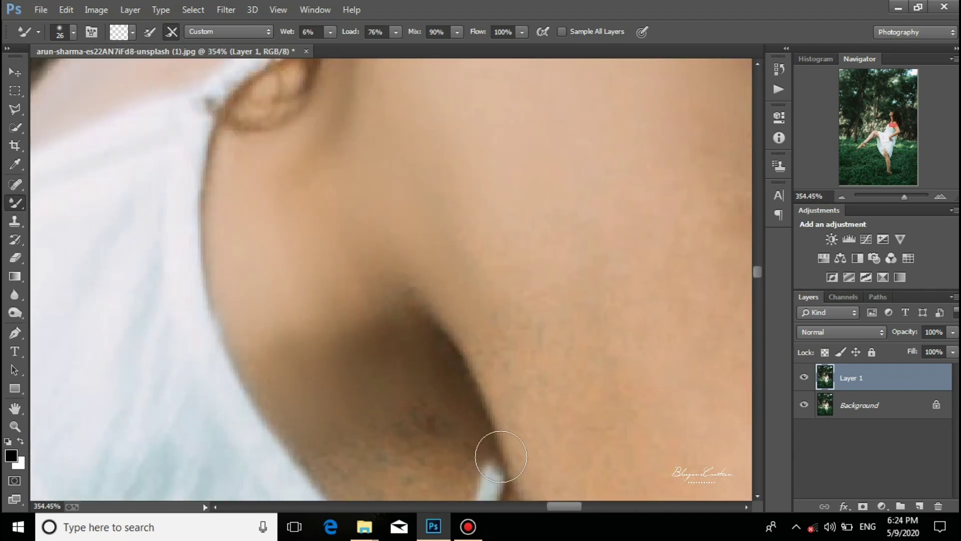
drag(489, 450, 377, 302)
mouse_move(330, 356)
mouse_down()
mouse_move(367, 296)
mouse_move(338, 386)
mouse_up()
drag(452, 422, 481, 459)
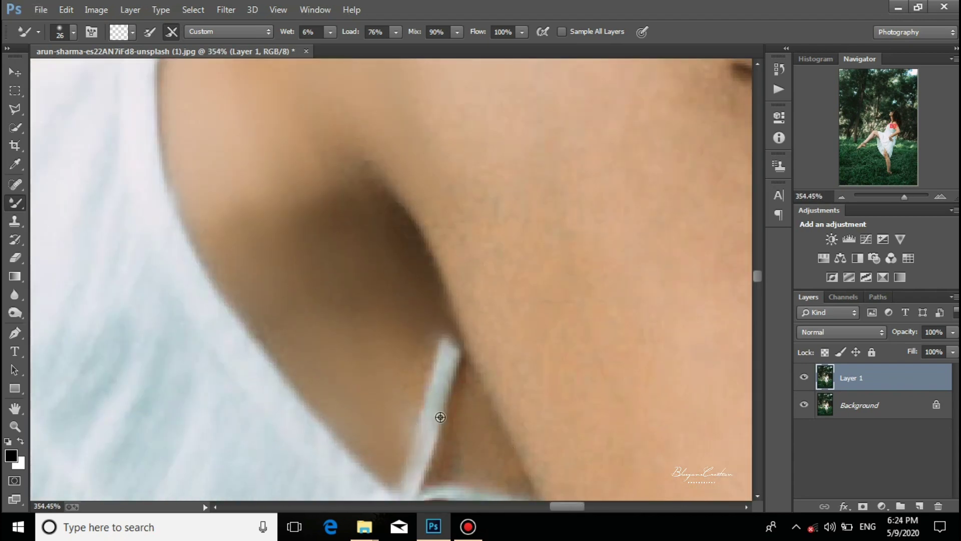
- Enlarge the Mixer Brush to 96 px and smooth the broad skin area of the shoulder and upper arm
scroll(448, 286, down, 7)
alt+right_click(473, 194)
scroll(562, 392, up, 5)
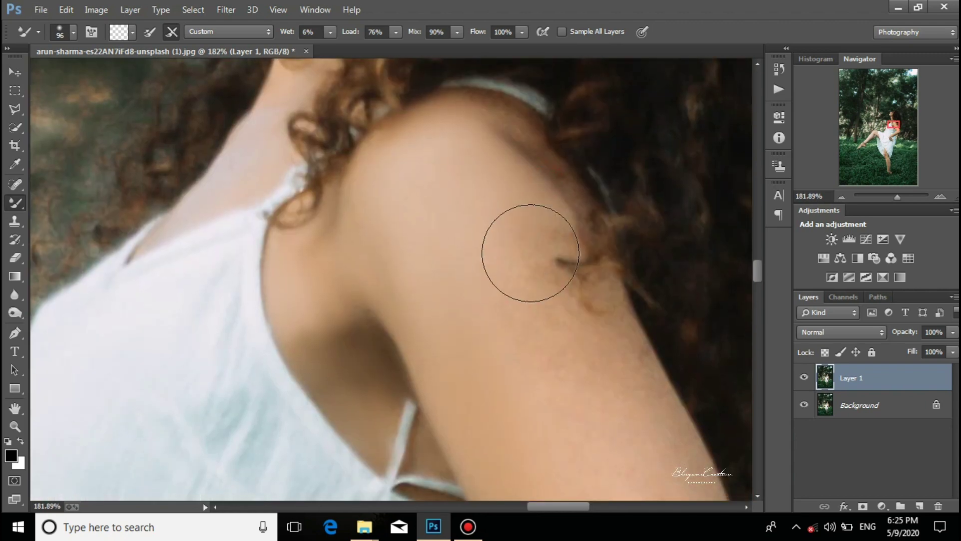
drag(535, 179, 497, 266)
- Blend the back of the shoulder and the skin around the loose hair strand with a 38 px Mixer Brush
alt+right_click(565, 258)
drag(474, 134, 534, 180)
drag(589, 336, 567, 214)
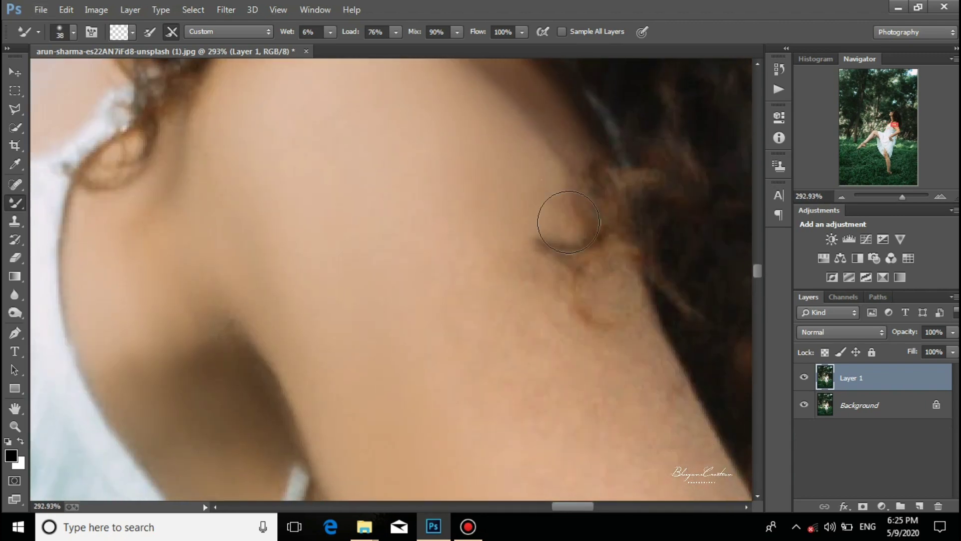
- Smooth the middle of the upper arm with a larger Mixer Brush of about 111 px
scroll(590, 279, down, 6)
alt+right_click(455, 273)
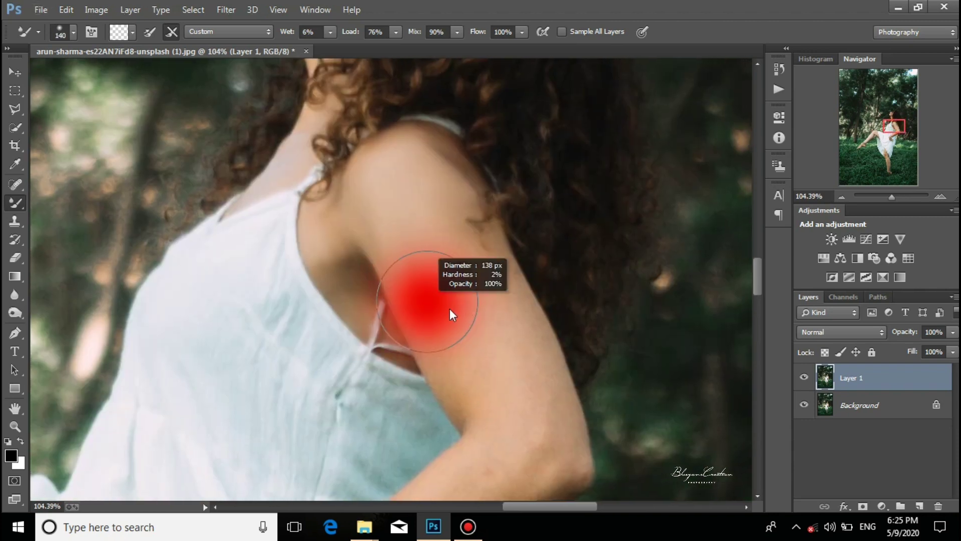
drag(500, 293, 478, 284)
scroll(490, 368, up, 5)
drag(490, 367, 528, 287)
scroll(531, 282, up, 5)
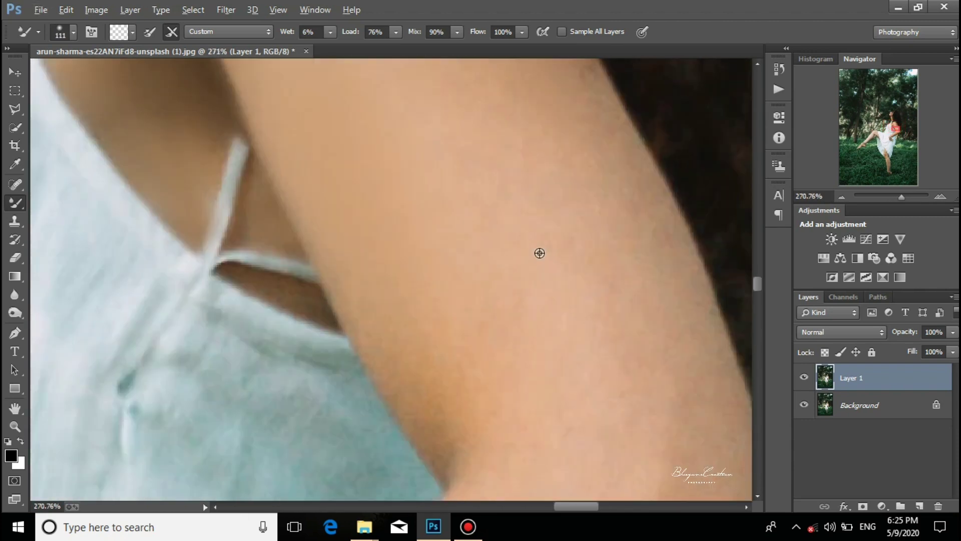
- Set the Mixer Brush to 56 px and smooth the upper arm down to the inner elbow crease
scroll(533, 244, down, 4)
alt+right_click(528, 220)
scroll(503, 195, up, 2)
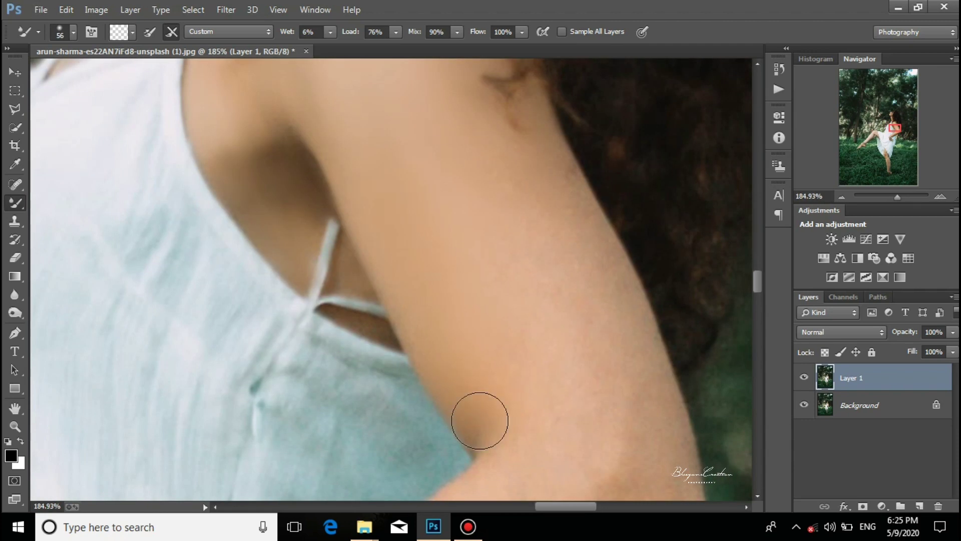
scroll(530, 257, down, 5)
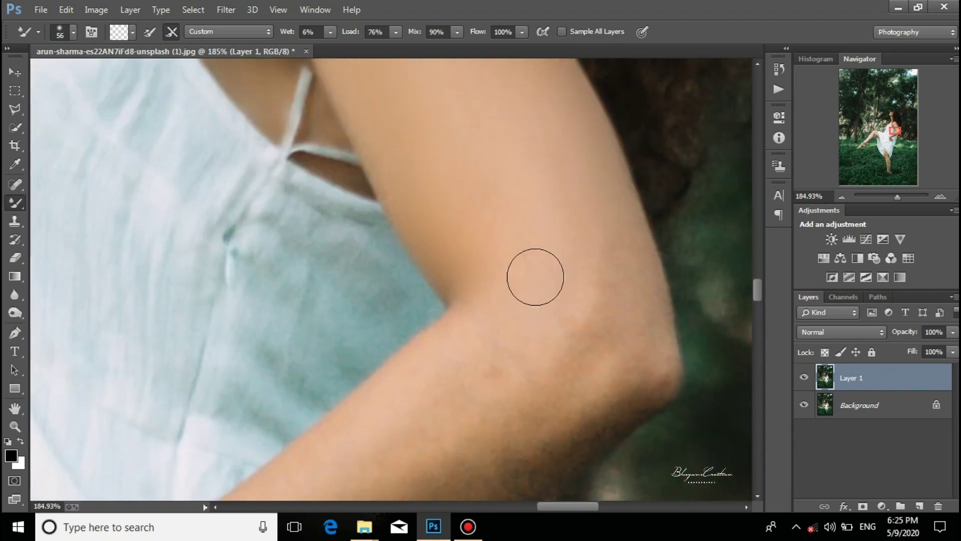
- Blend the skin over the elbow and the upper forearm with the 56 px Mixer Brush
drag(355, 431, 422, 393)
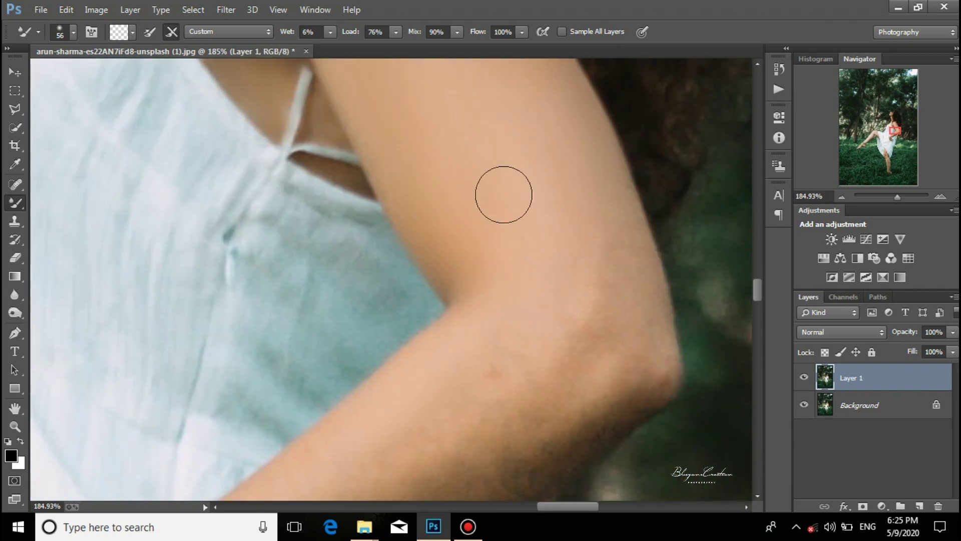
drag(540, 275, 550, 168)
drag(602, 288, 466, 388)
drag(549, 258, 940, 25)
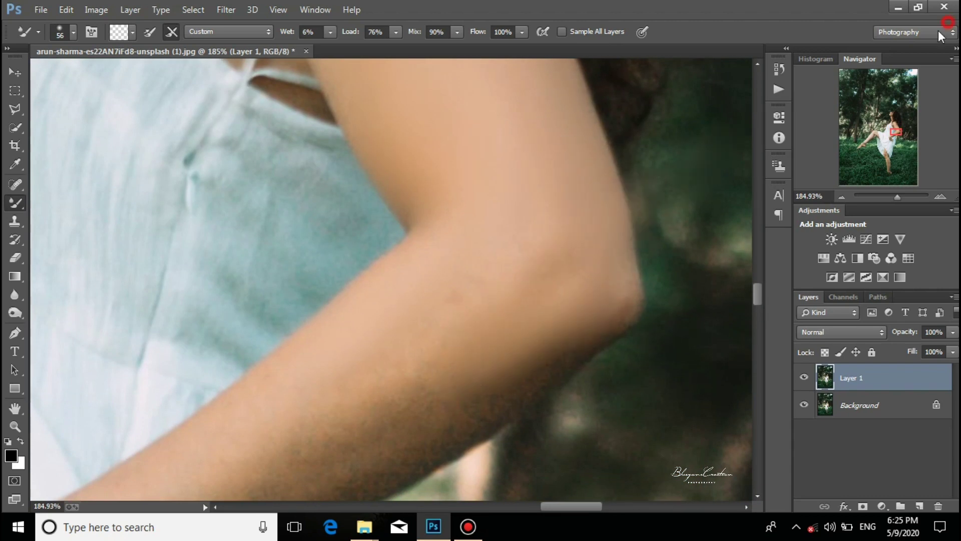
- Compare the retouched Layer 1 with the original Background across the whole photo
key(ctrl+z)
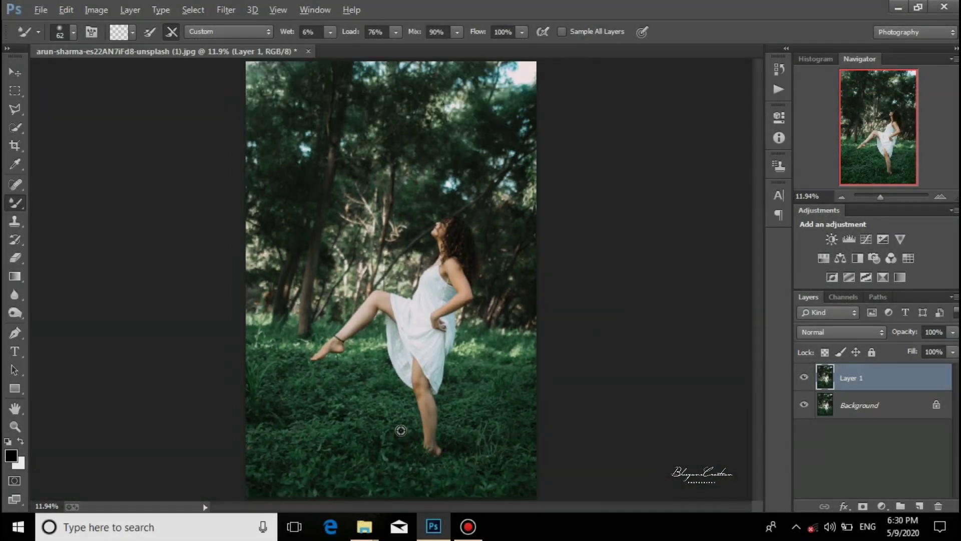
click(804, 378)
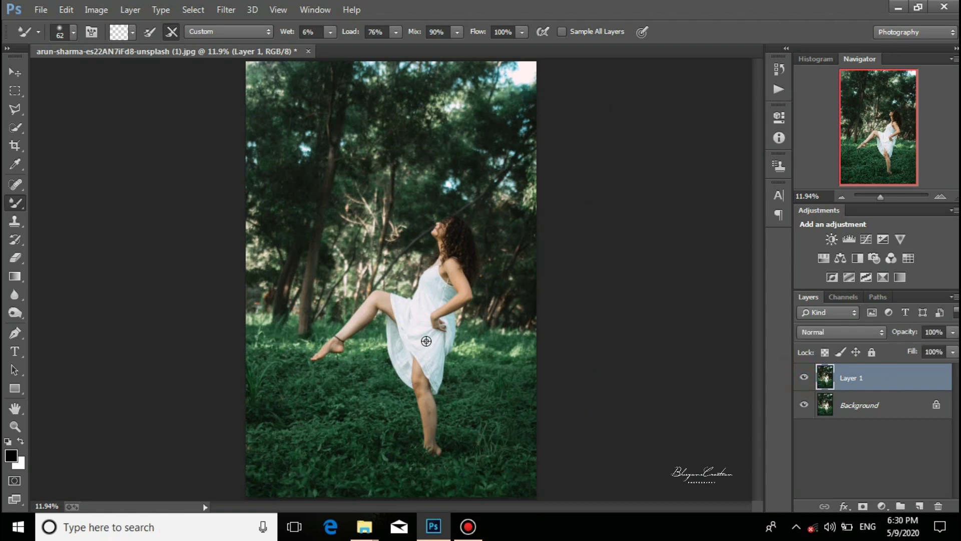
key(ctrl+0)
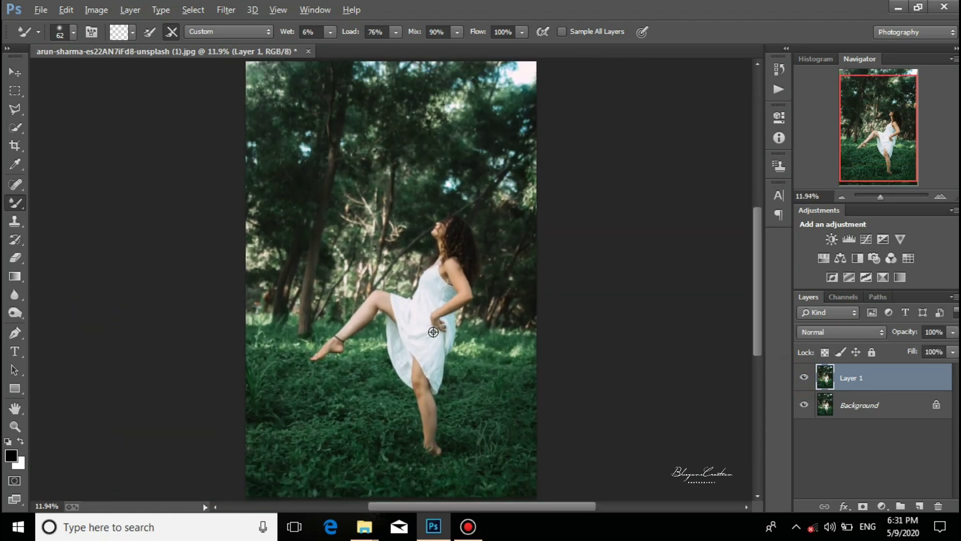
- Open the Camera Raw Filter on Layer 1, adjust the basic white balance, tone, clarity and saturation values, and compare the preview
click(226, 10)
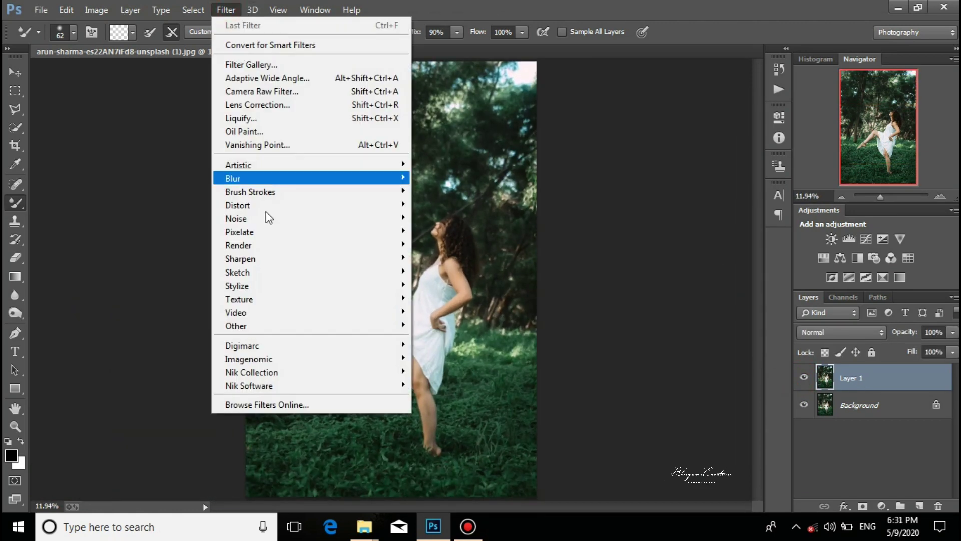
click(278, 92)
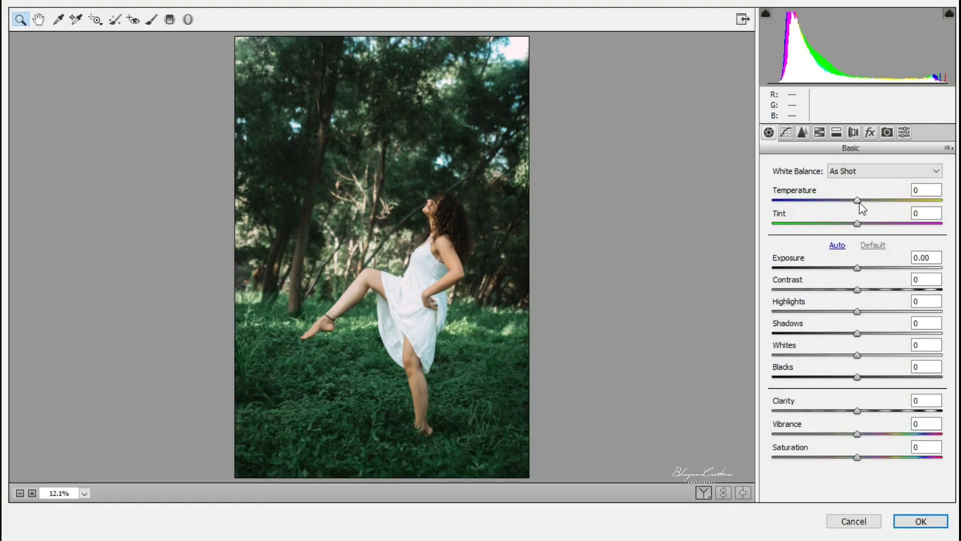
drag(859, 205, 855, 205)
drag(856, 268, 866, 377)
click(858, 409)
drag(858, 410, 852, 458)
key(p)
key(p)
- Set the sharpening amount to 30, luminance noise reduction to 30 and luminance contrast to 28
click(785, 133)
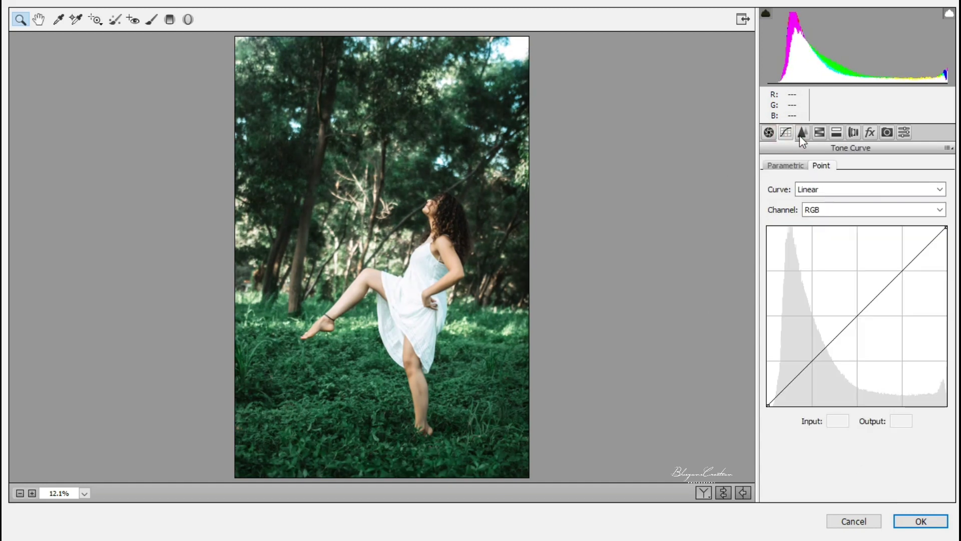
click(802, 133)
drag(772, 190, 807, 190)
click(774, 305)
drag(776, 306, 823, 306)
drag(773, 352, 819, 353)
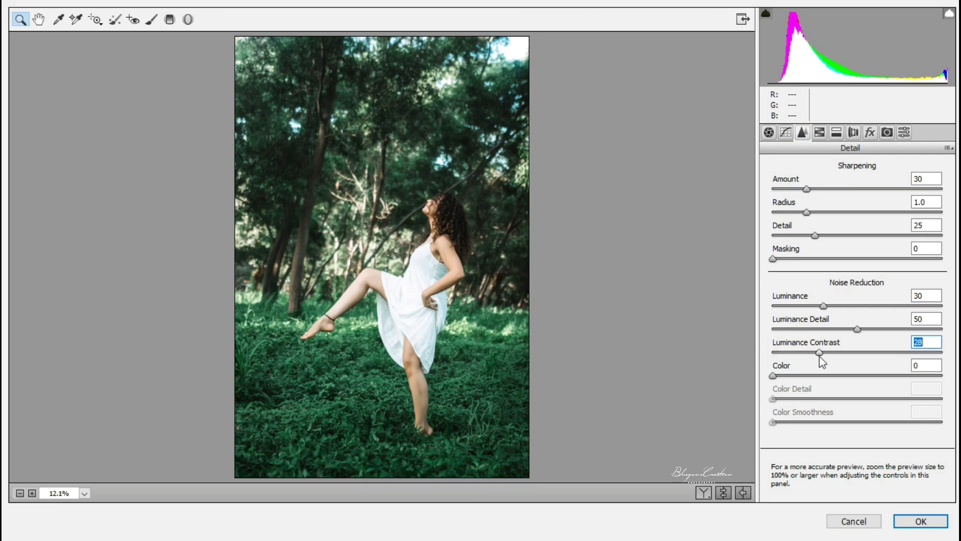
- Inspect the woman's head and upper body up close with the adjustments on and off, and return to the whole photo
click(385, 204)
drag(396, 191, 463, 323)
drag(525, 231, 577, 390)
key(p)
key(p)
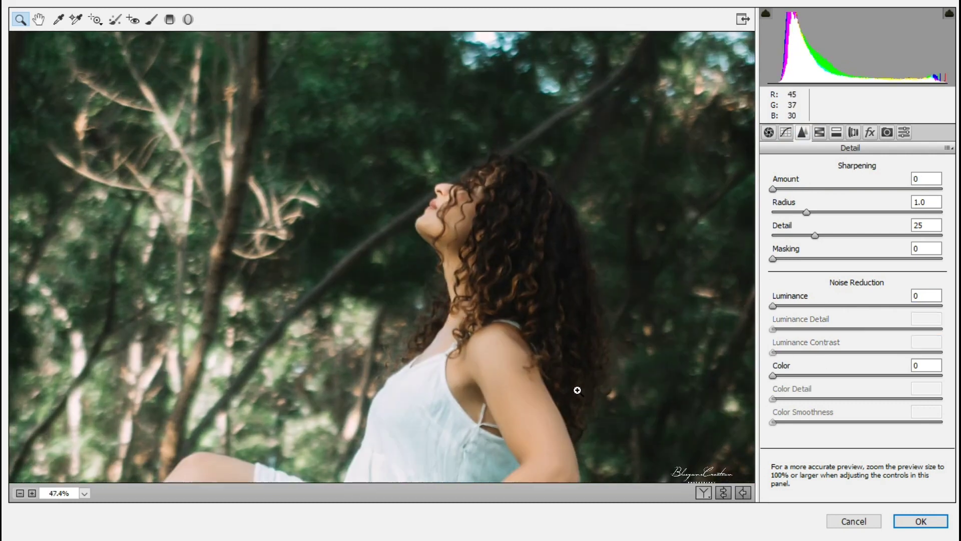
right_click(423, 218)
click(465, 397)
- In Camera Calibration, set the blue primary to hue -30 and saturation -15, and the green primary to hue +30 and saturation -19
click(819, 132)
click(870, 132)
click(887, 133)
drag(857, 397, 846, 420)
drag(857, 332, 841, 357)
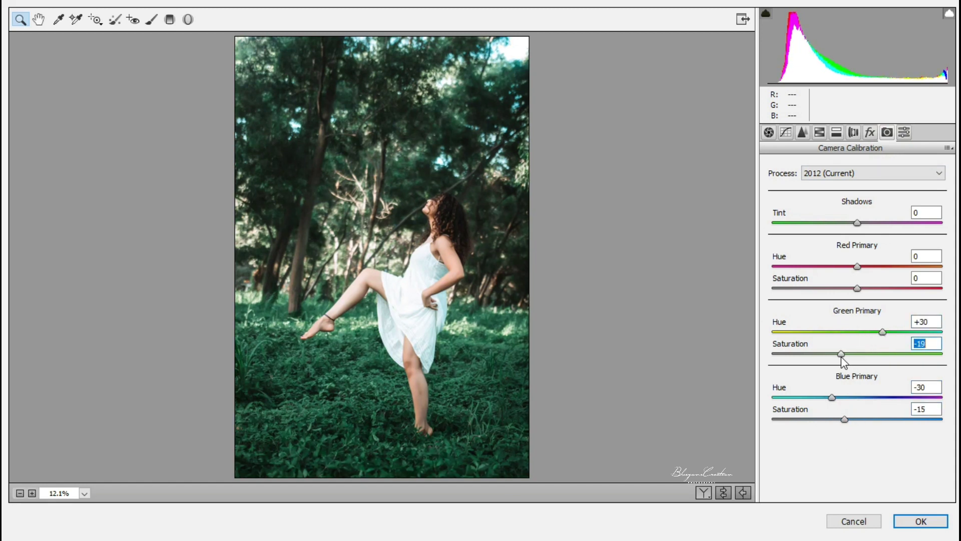
- Fine-tune the red primary hue and saturation and readjust the green primary hue in Camera Calibration
mouse_move(851, 281)
mouse_down()
mouse_move(852, 296)
mouse_move(855, 289)
mouse_up()
drag(857, 266, 860, 269)
mouse_move(882, 332)
mouse_down()
mouse_move(863, 335)
mouse_move(876, 342)
mouse_up()
- Set the HSL luminance to -45 for reds, -5 for oranges, -45 for greens, -44 for aquas and -45 for blues
click(820, 133)
click(851, 186)
drag(856, 256, 807, 233)
drag(857, 301, 819, 348)
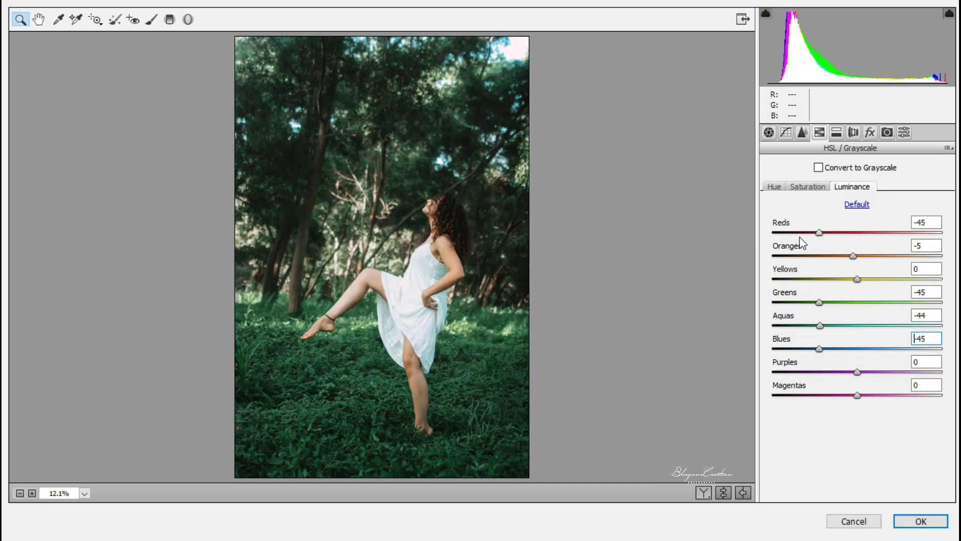
- Set the HSL hue to -50 for greens, -40 for aquas and -50 for blues, and apply the Camera Raw Filter
click(775, 186)
drag(856, 302, 766, 308)
drag(857, 349, 752, 349)
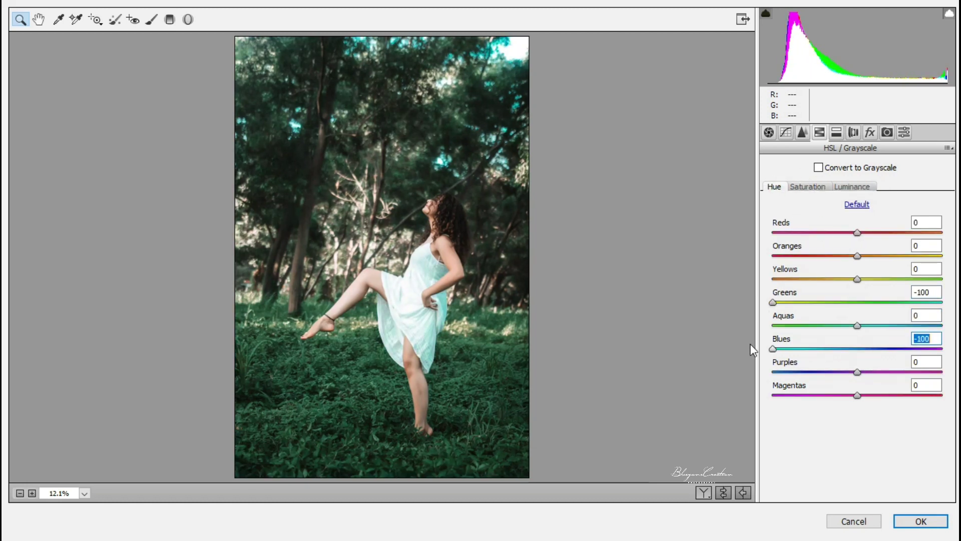
drag(772, 302, 815, 303)
drag(857, 325, 865, 326)
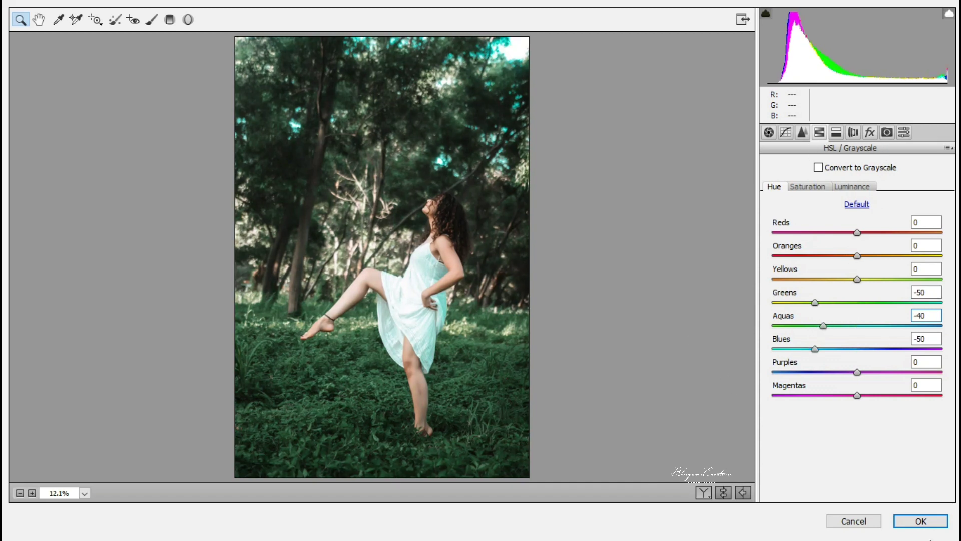
key(Return)
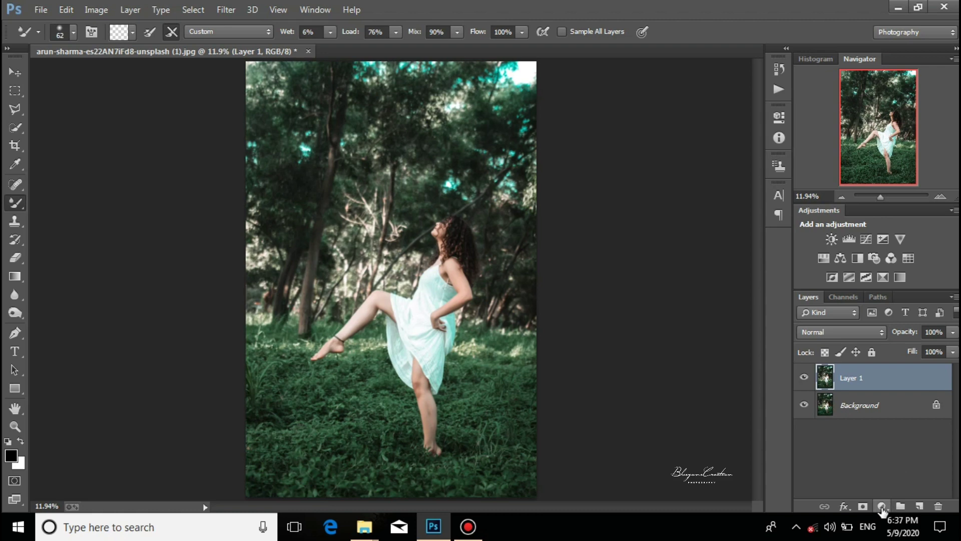
- Add a Brightness/Contrast adjustment layer above Layer 1 with brightness -7 and contrast 9
click(882, 507)
click(900, 251)
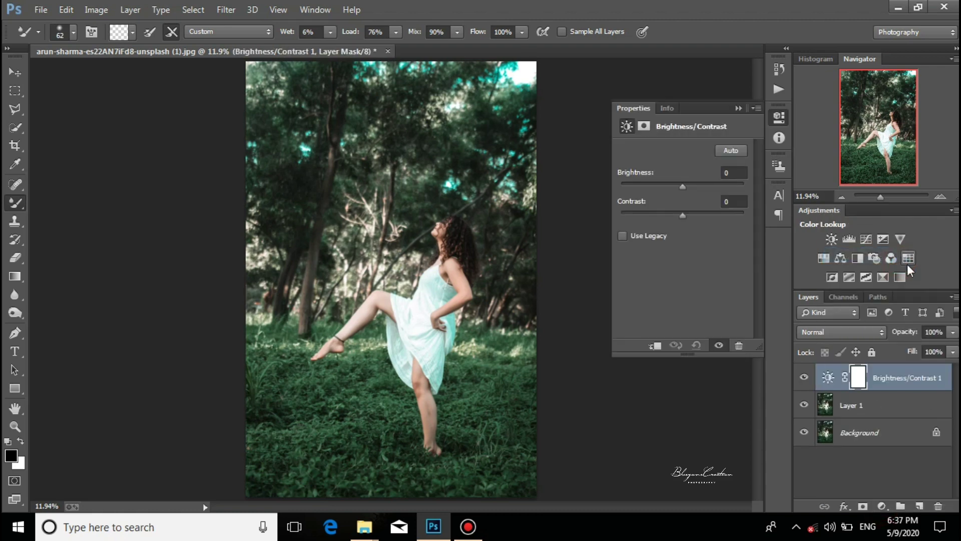
mouse_move(683, 185)
mouse_down()
mouse_move(688, 215)
mouse_move(684, 188)
mouse_up()
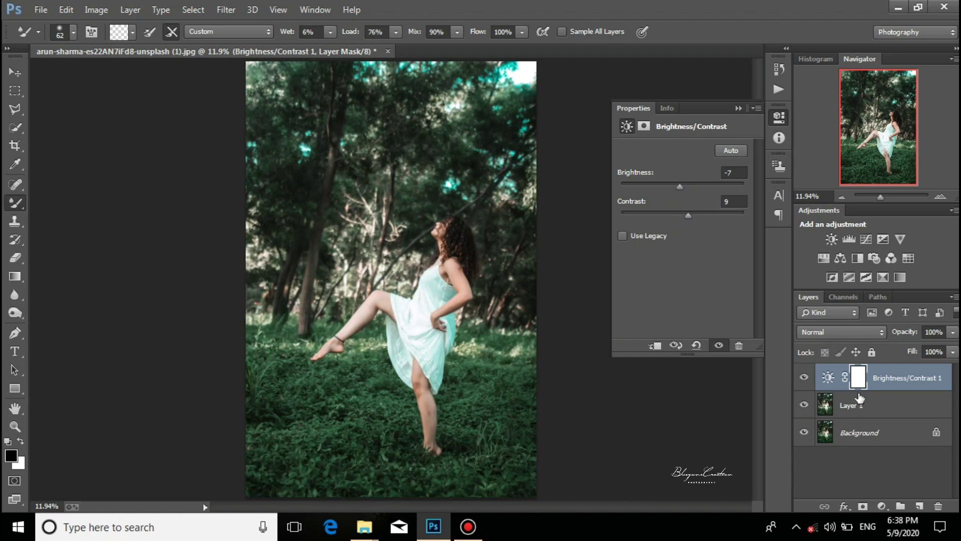
- Add a Levels adjustment layer with the black input at 10 and fine-tune its midtone and white input levels
click(890, 502)
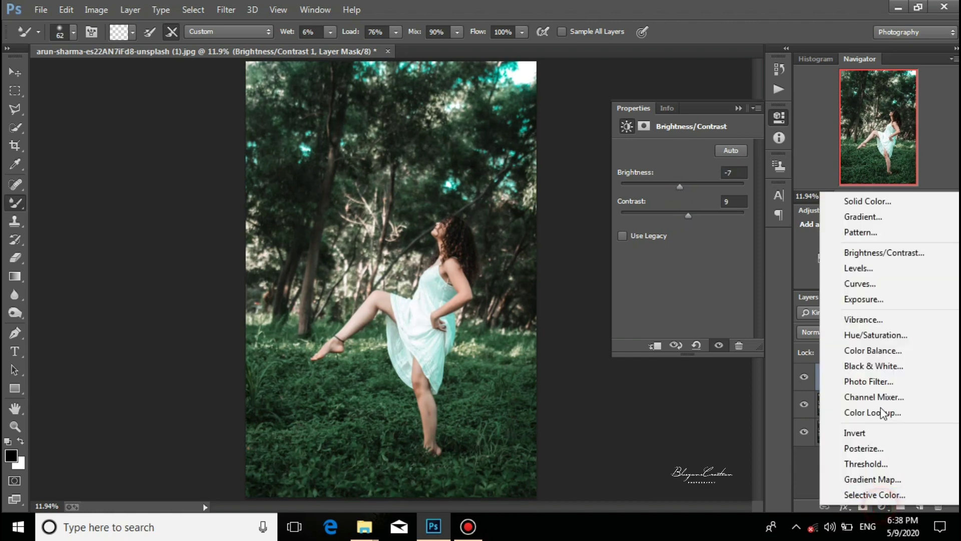
click(873, 271)
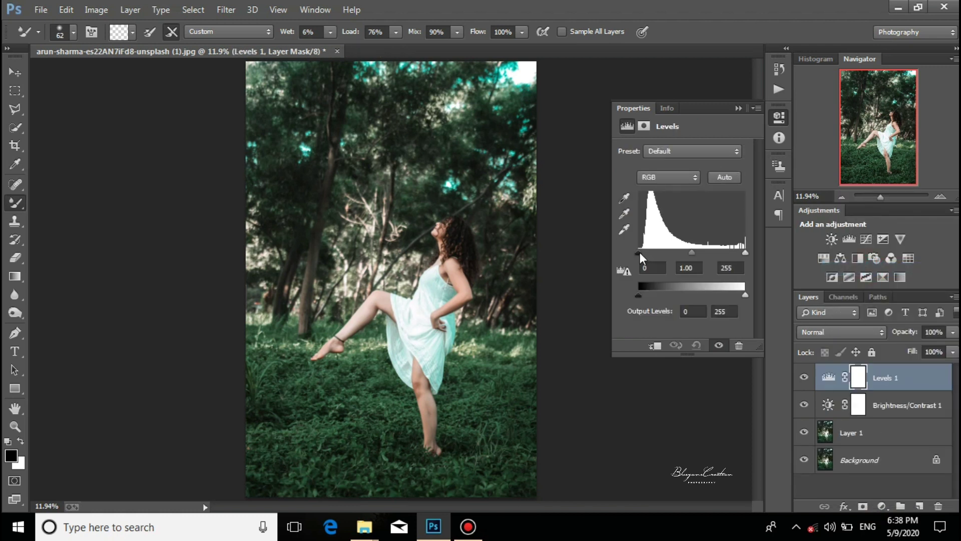
drag(639, 252, 640, 251)
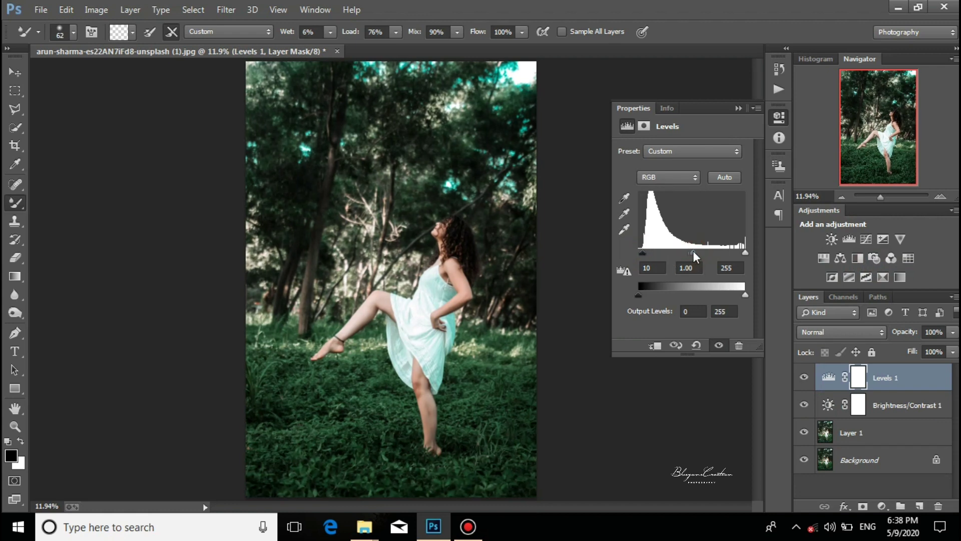
drag(693, 250, 698, 250)
drag(743, 251, 740, 253)
- Compare the photo with and without the Levels adjustment and collapse its properties
click(799, 377)
click(799, 378)
click(799, 377)
click(800, 378)
click(739, 109)
- Add an Exposure adjustment layer with exposure -0.15, offset +0.0057 and gamma correction 1.00
click(882, 506)
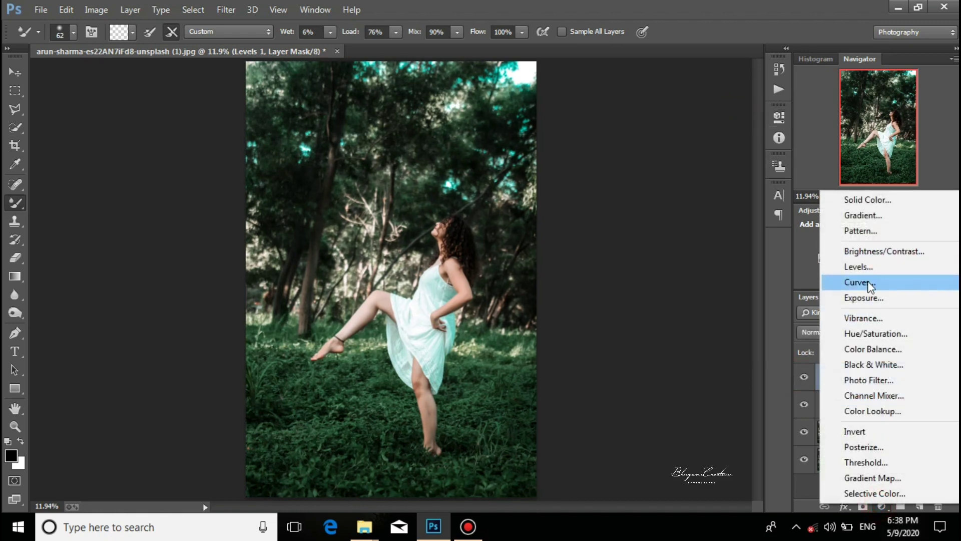
click(865, 298)
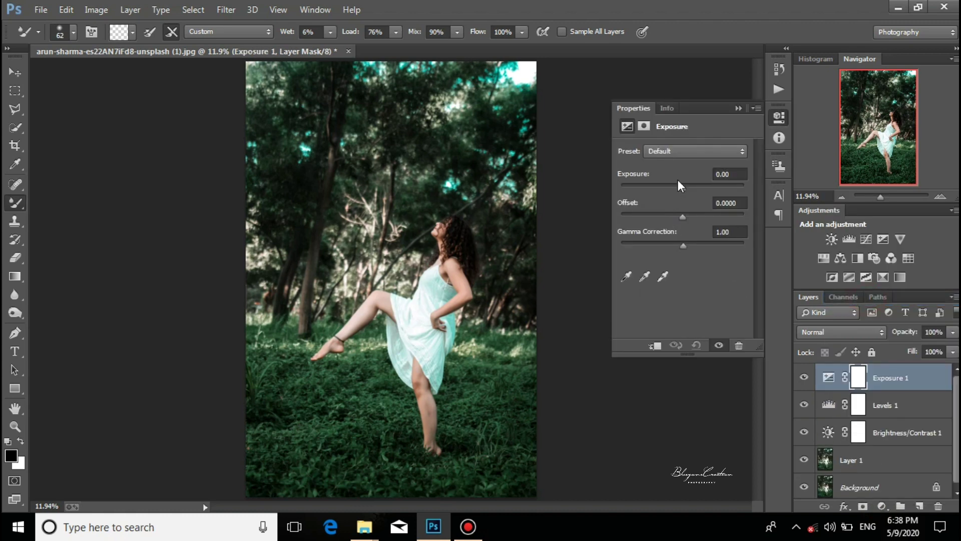
click(686, 152)
click(685, 151)
drag(679, 185, 683, 215)
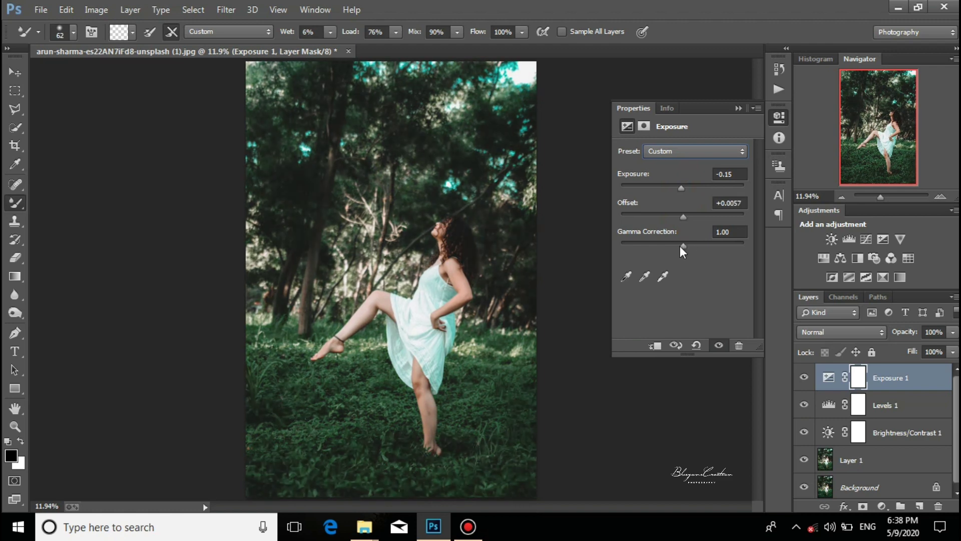
mouse_move(683, 246)
mouse_down()
mouse_move(674, 244)
mouse_move(685, 245)
mouse_up()
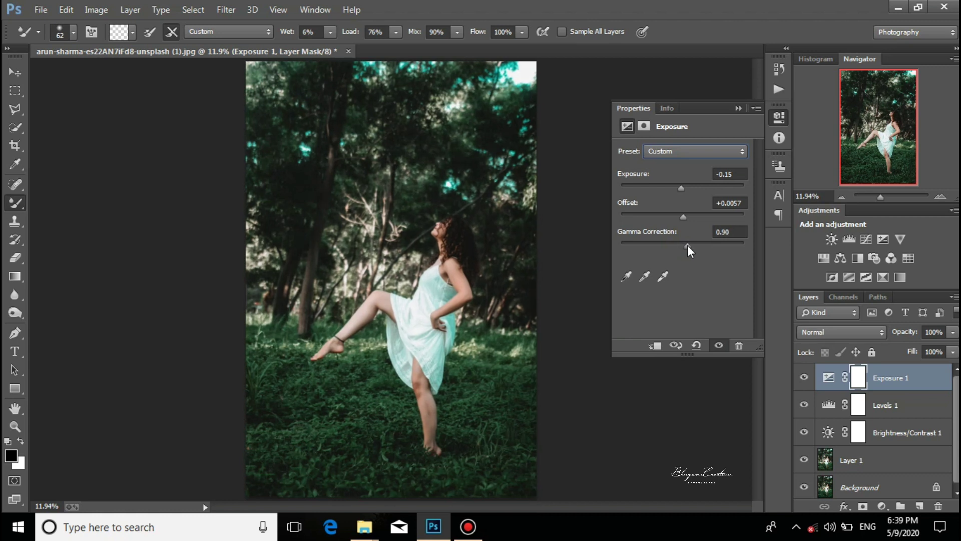
drag(687, 245, 683, 244)
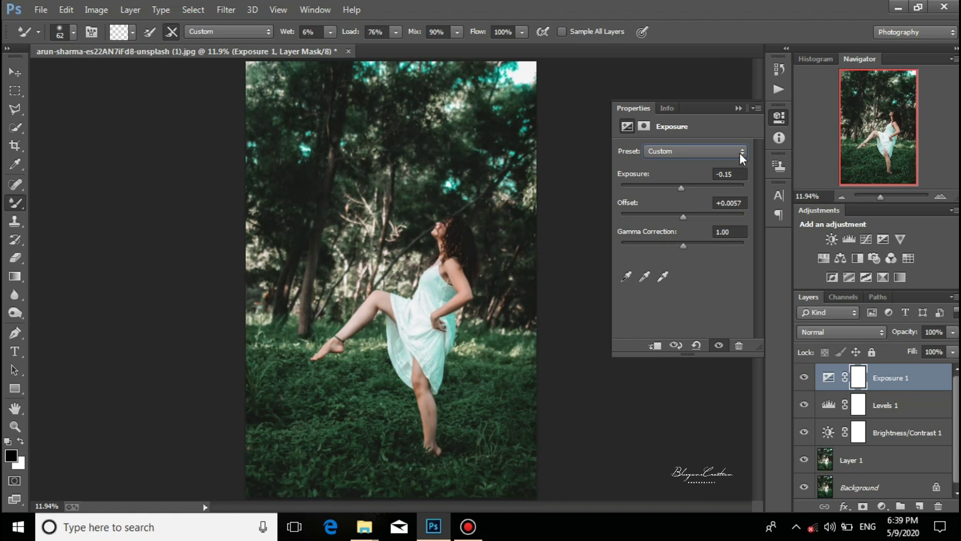
click(739, 109)
- Compare the photo with and without the Exposure adjustment and examine the woman's face and hair up close
click(803, 377)
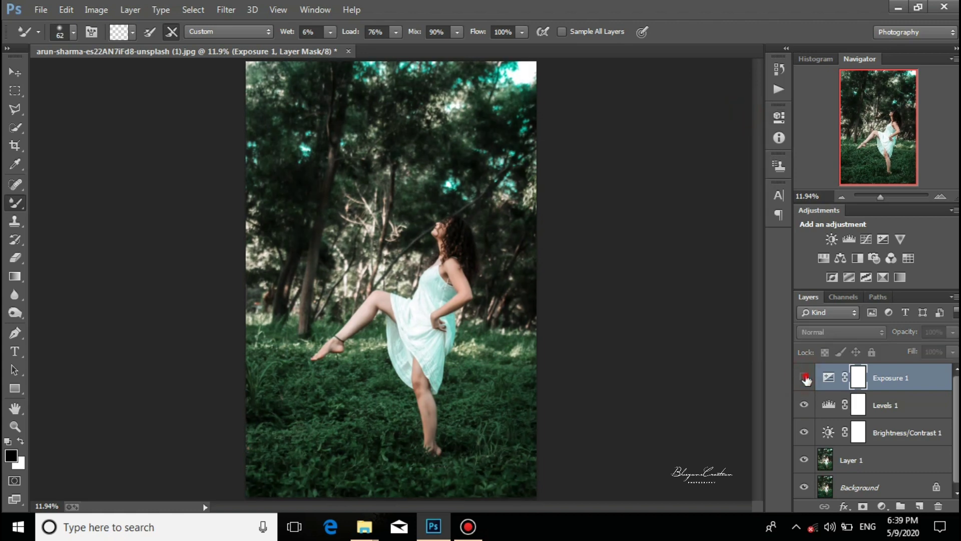
click(803, 378)
click(803, 377)
click(803, 377)
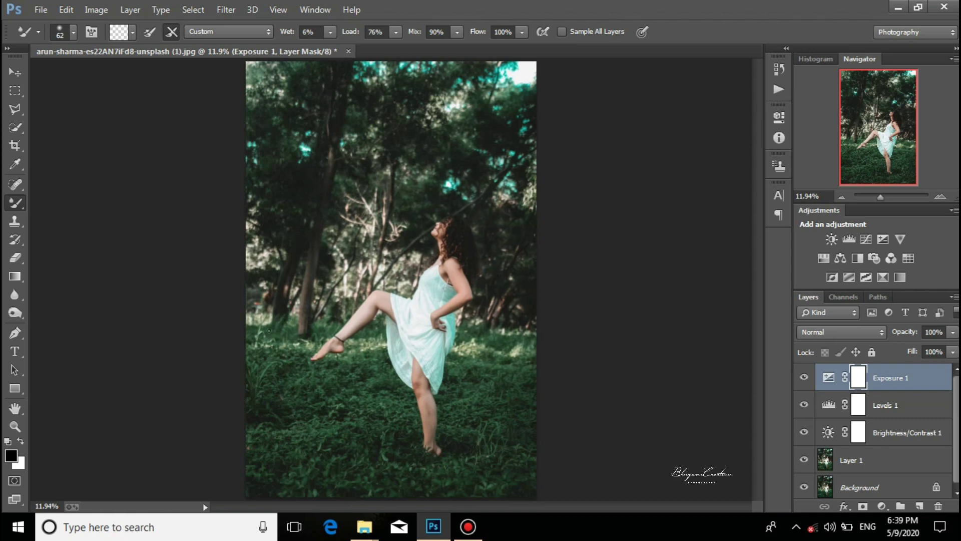
scroll(484, 314, up, 11)
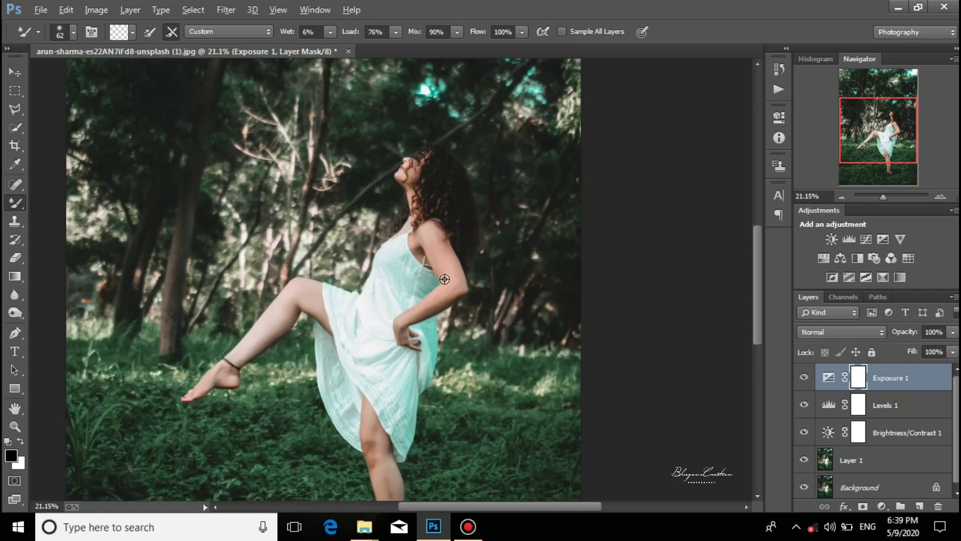
drag(408, 189, 423, 271)
scroll(411, 248, up, 7)
drag(411, 169, 449, 276)
scroll(461, 226, up, 2)
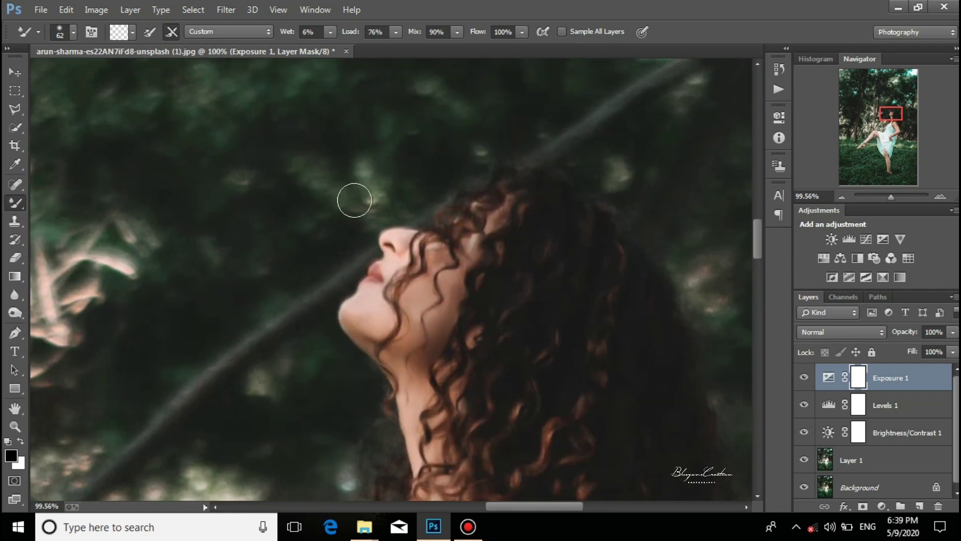
- Merge all visible layers into the Background and duplicate the result twice
right_click(889, 377)
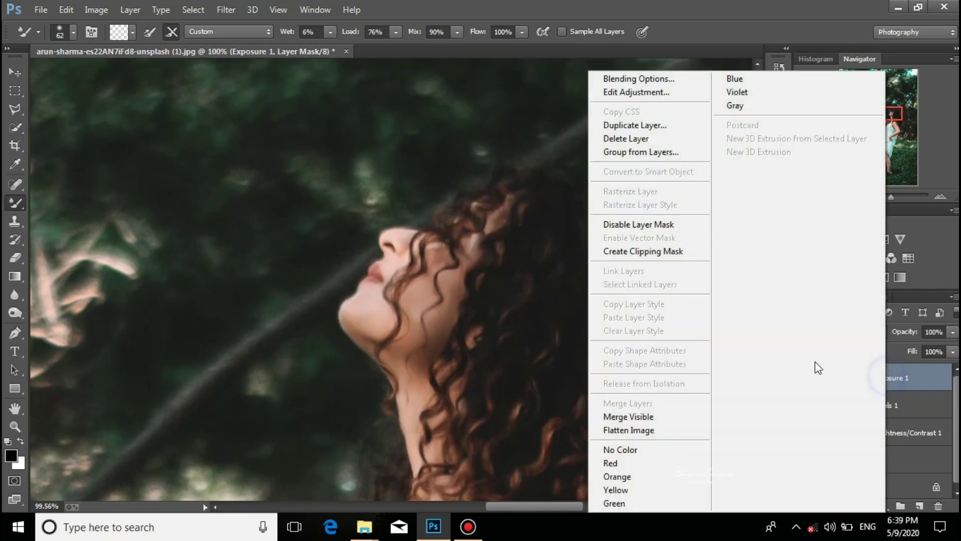
click(641, 417)
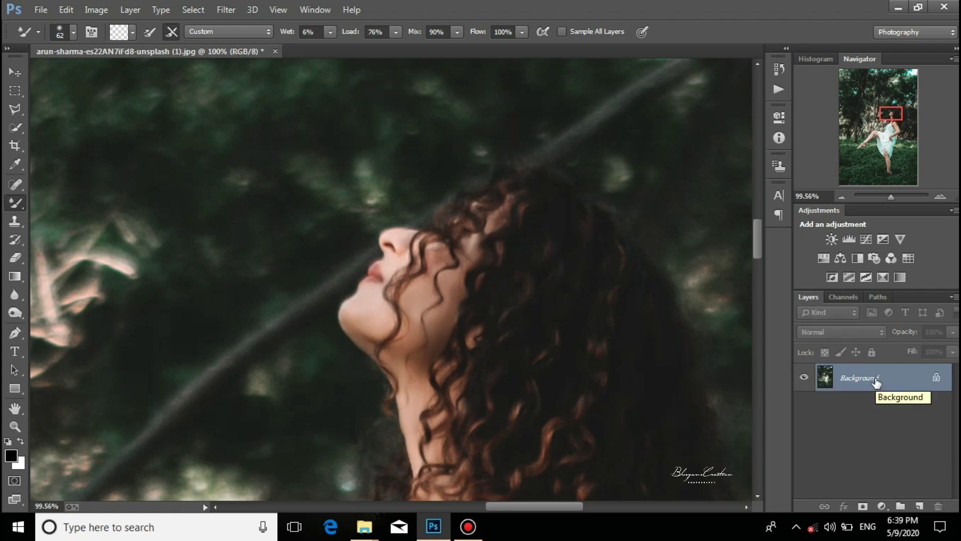
key(ctrl+j)
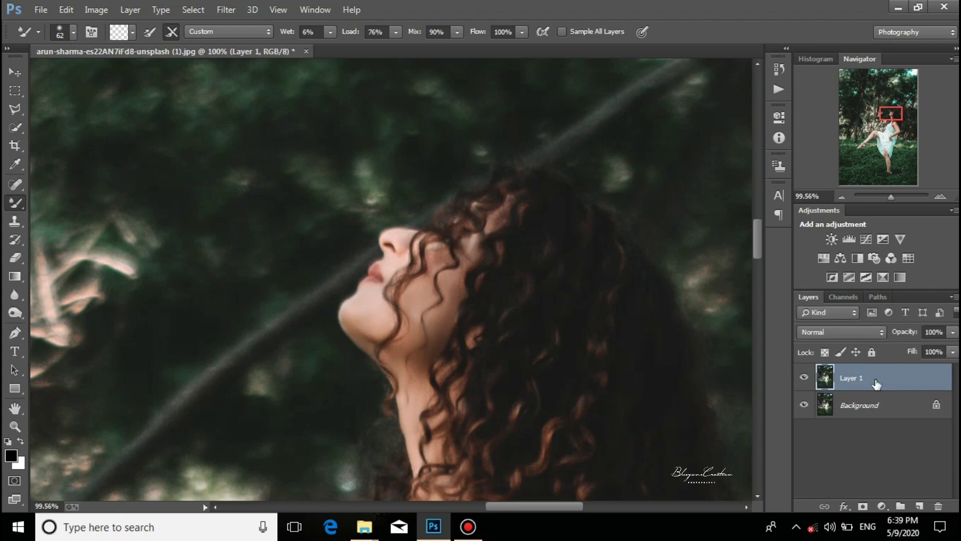
key(ctrl+j)
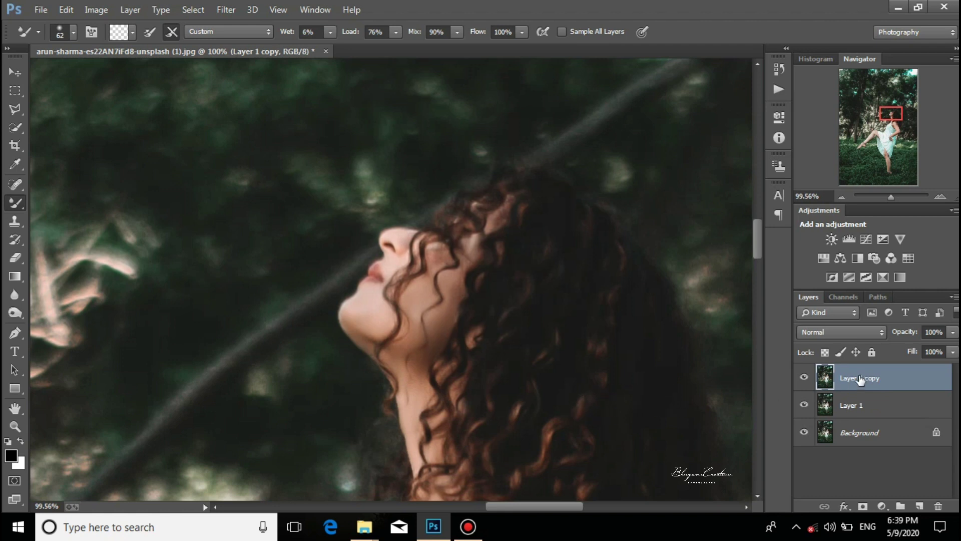
- Rename the topmost layer copy to blur
double_click(857, 378)
key(BackSpace)
key(Return)
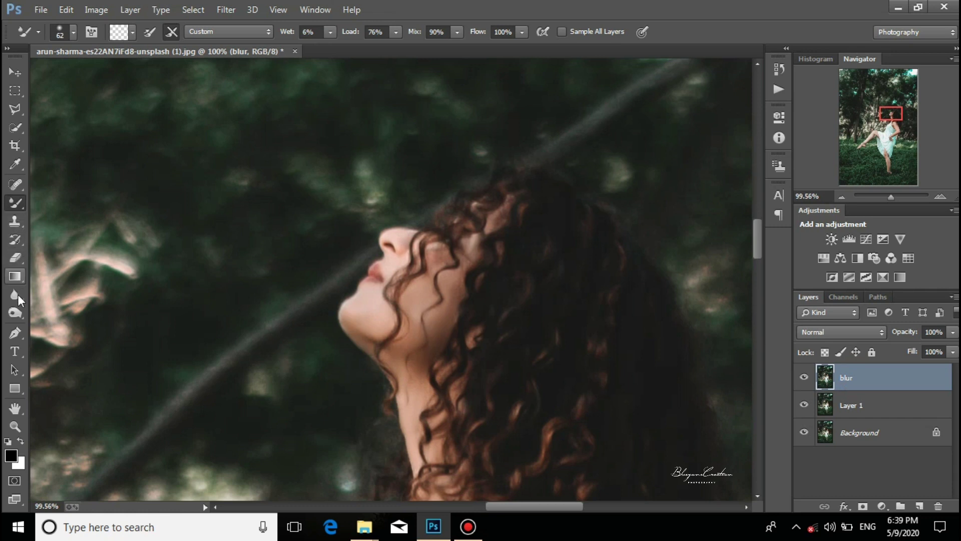
- Select the whole woman on the blur layer with the Quick Selection tool, including her hair, arms, dress and legs
click(19, 128)
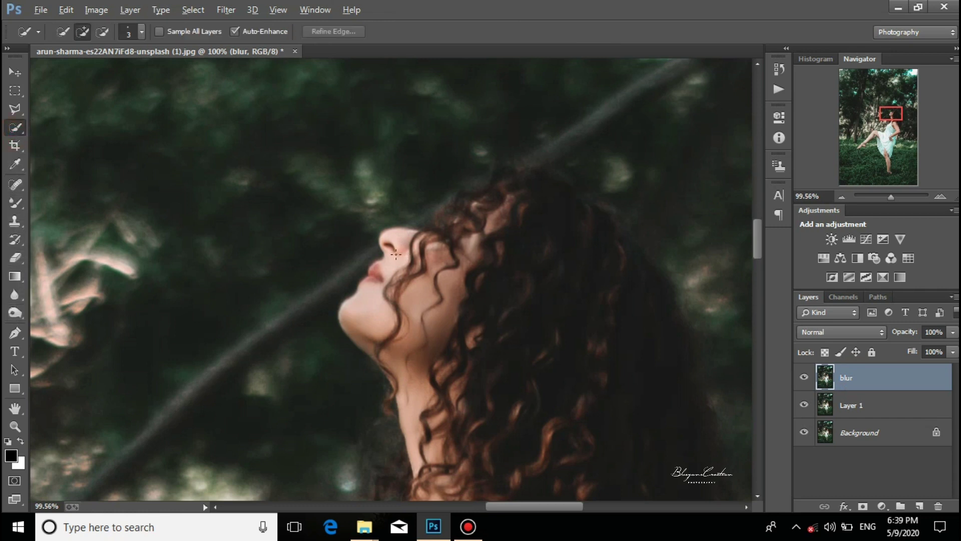
drag(396, 254, 412, 259)
mouse_move(503, 190)
mouse_down()
mouse_move(536, 191)
mouse_move(560, 219)
mouse_move(463, 212)
mouse_move(479, 206)
mouse_move(440, 240)
mouse_move(408, 251)
mouse_move(379, 332)
mouse_move(434, 387)
mouse_move(633, 275)
mouse_move(608, 399)
mouse_up()
drag(579, 339, 554, 159)
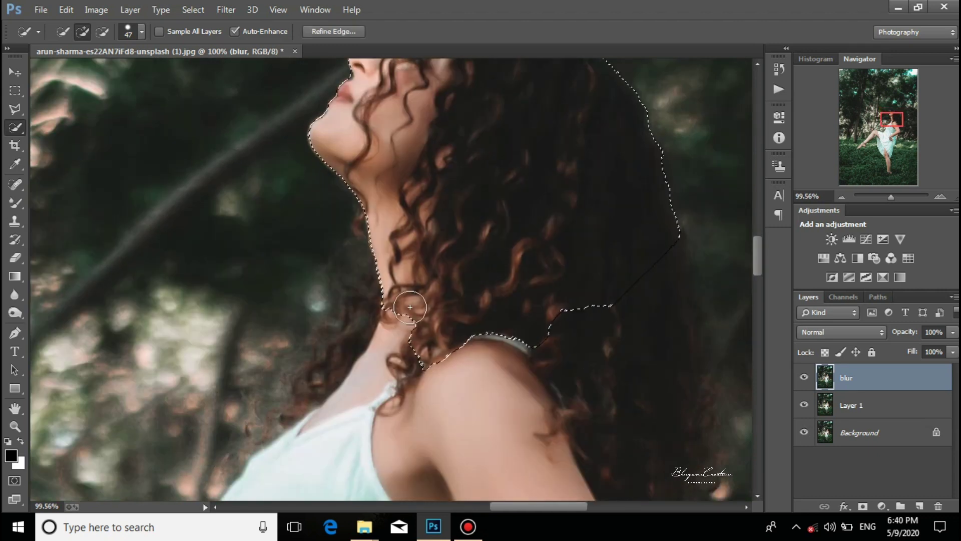
mouse_move(403, 304)
mouse_down()
mouse_move(368, 375)
mouse_move(293, 479)
mouse_up()
drag(333, 454, 478, 235)
drag(383, 378, 399, 407)
drag(399, 407, 604, 201)
mouse_move(576, 225)
mouse_down()
mouse_move(489, 320)
mouse_move(235, 277)
mouse_up()
mouse_move(549, 167)
mouse_down()
mouse_move(396, 311)
mouse_move(377, 358)
mouse_up()
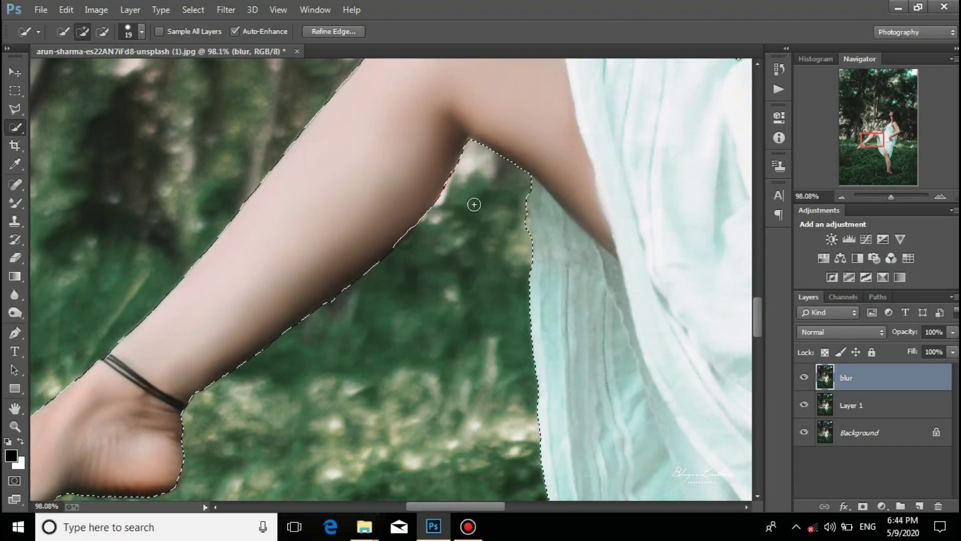
scroll(474, 204, down, 10)
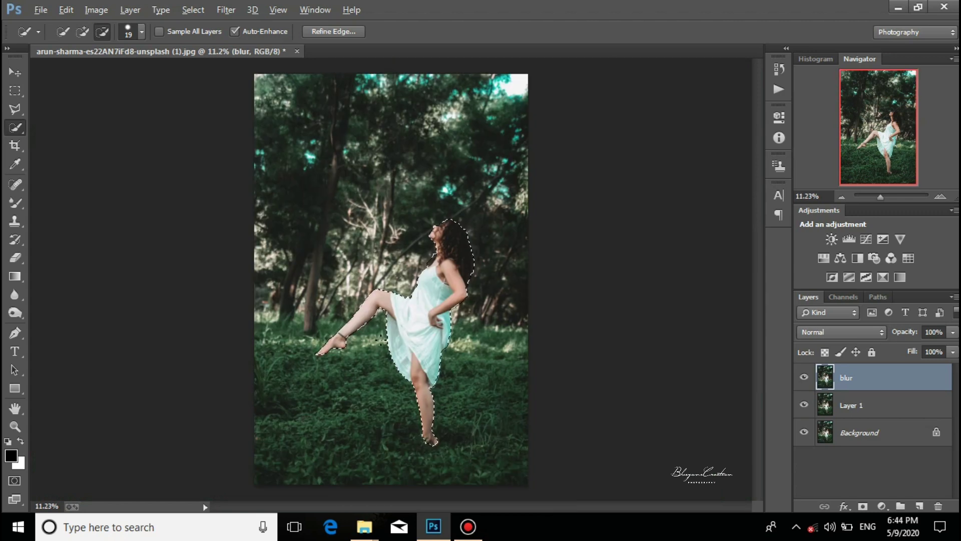
scroll(381, 346, up, 4)
scroll(400, 428, down, 4)
scroll(400, 426, up, 1)
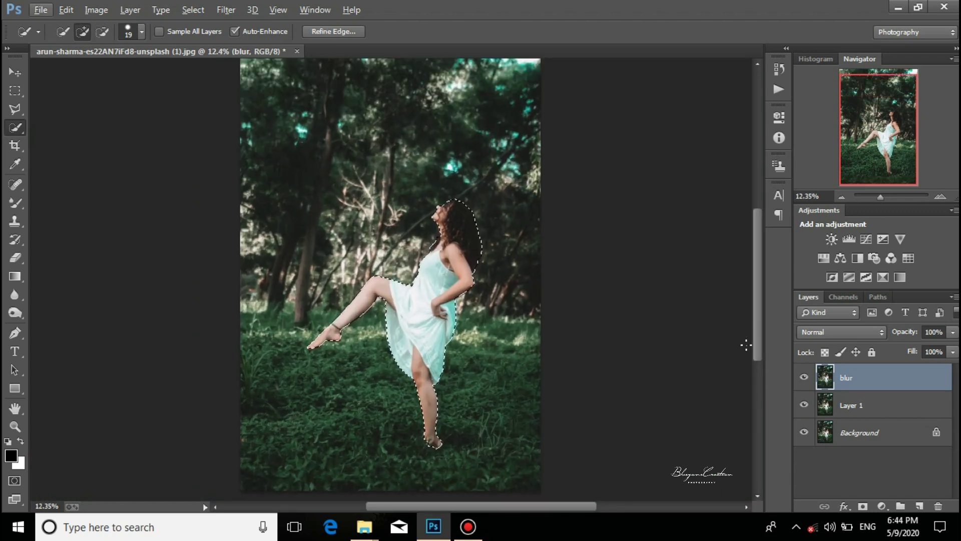
- Mask the blur layer with the woman's selection and merge Layer 1 down into the Background
click(862, 506)
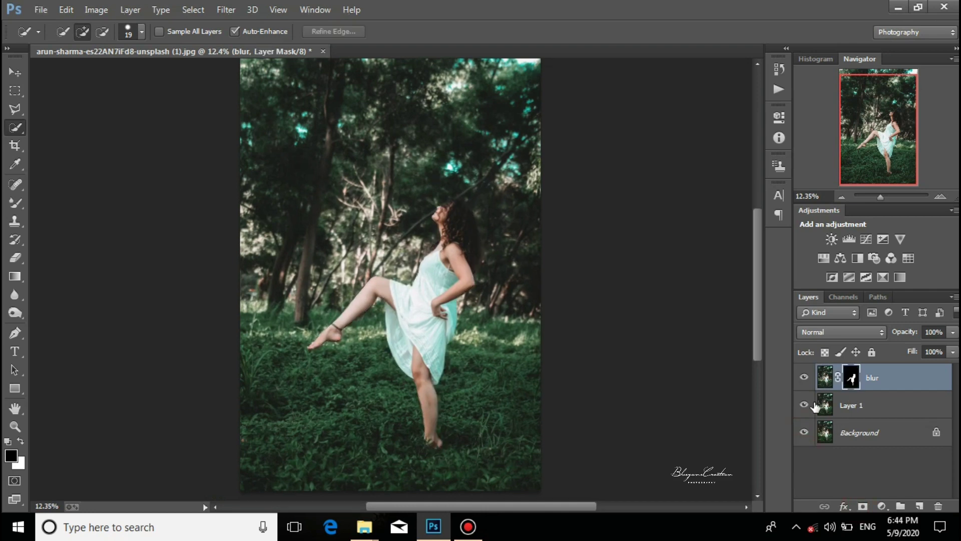
right_click(862, 405)
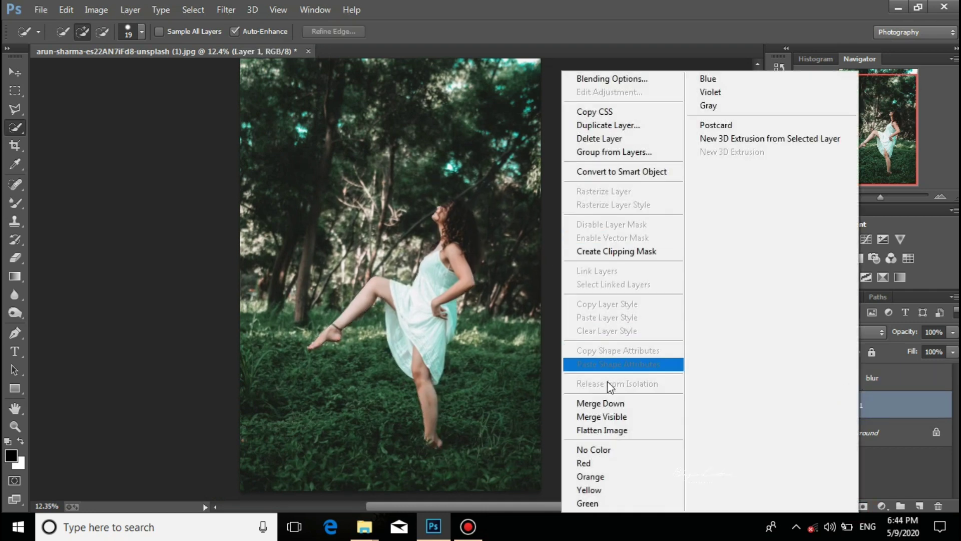
click(616, 417)
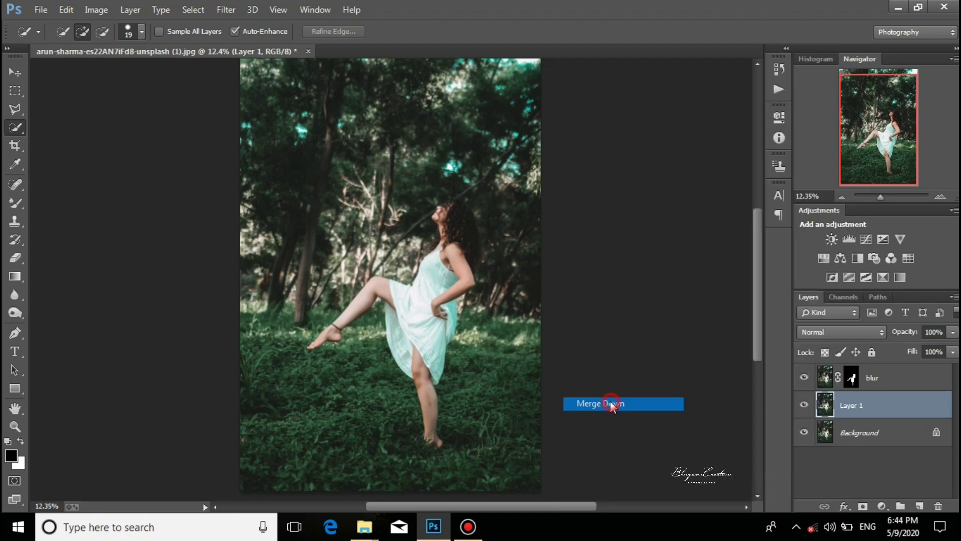
click(803, 405)
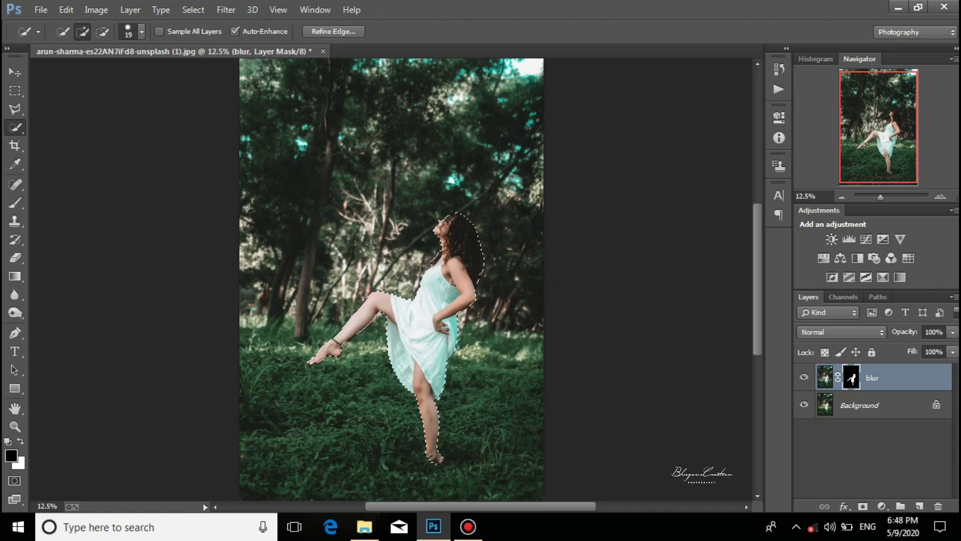
- Extend the woman's selection with the Quick Selection tool across the full width of the foreground grass around her standing foot
scroll(410, 416, up, 9)
drag(285, 380, 525, 269)
drag(292, 297, 343, 318)
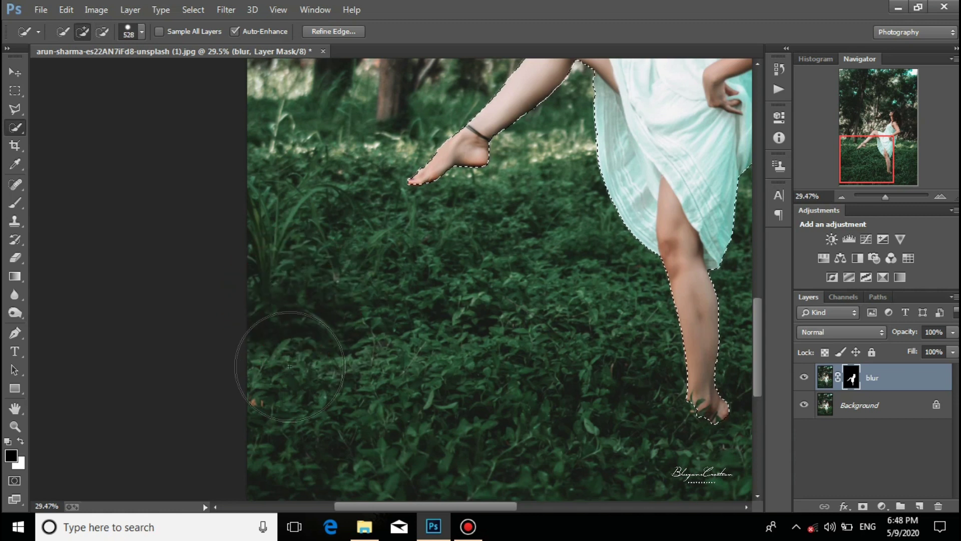
mouse_move(279, 380)
mouse_down()
mouse_move(468, 397)
mouse_move(485, 365)
mouse_move(605, 371)
mouse_move(619, 344)
mouse_move(413, 304)
mouse_up()
click(578, 347)
drag(608, 297, 664, 353)
mouse_move(674, 385)
mouse_down()
mouse_move(656, 393)
mouse_move(455, 283)
mouse_up()
mouse_move(525, 276)
mouse_down()
mouse_move(541, 277)
mouse_move(551, 331)
mouse_up()
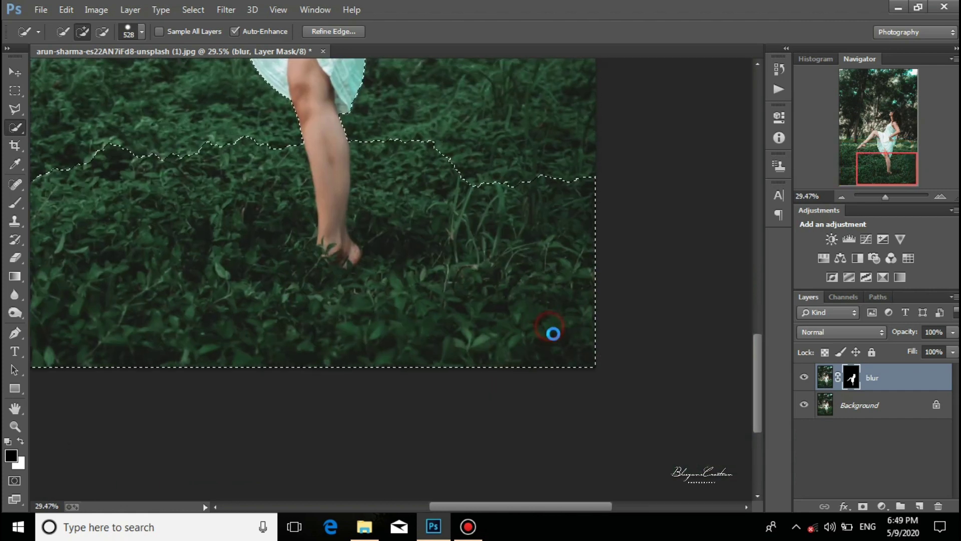
scroll(450, 283, down, 4)
scroll(450, 283, up, 1)
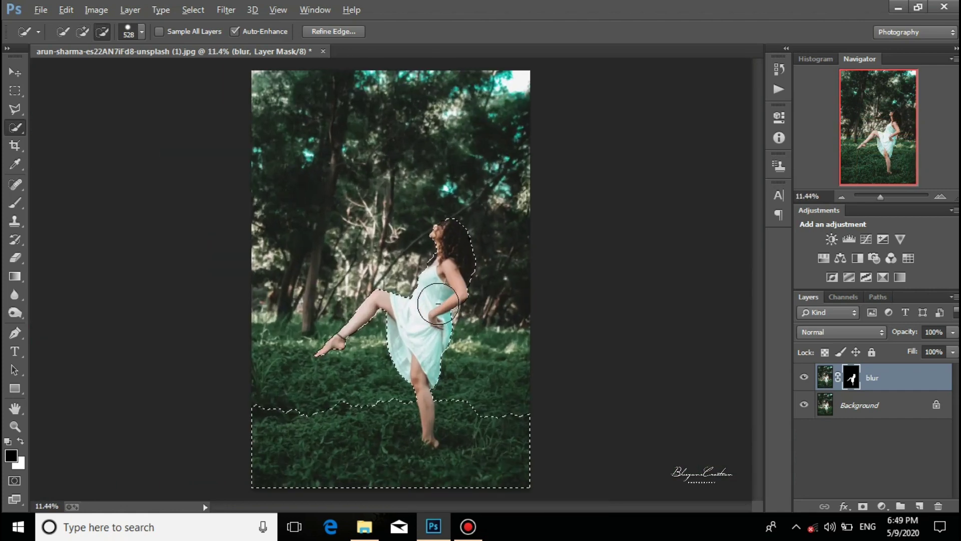
- Clip the blur layer to the Background with a clipping mask and invert the selection
right_click(871, 379)
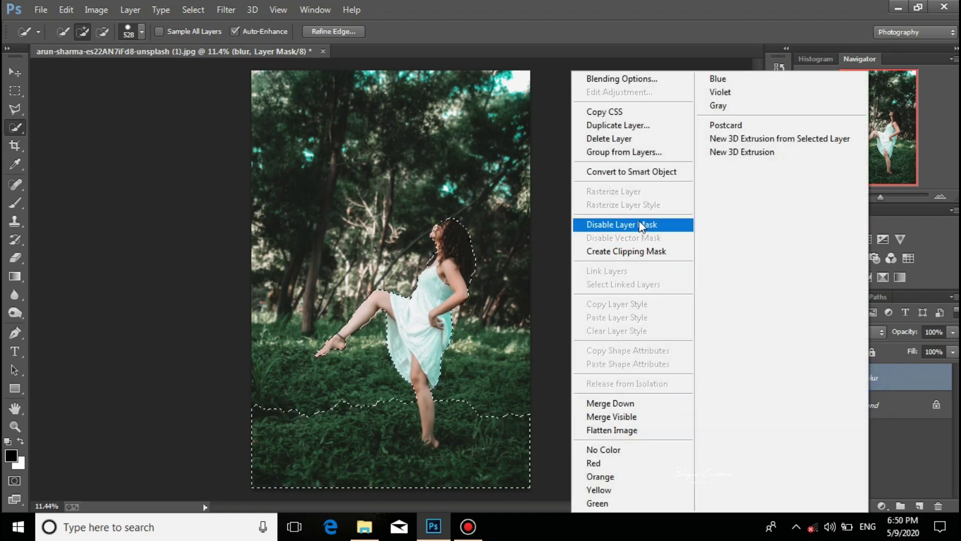
click(634, 252)
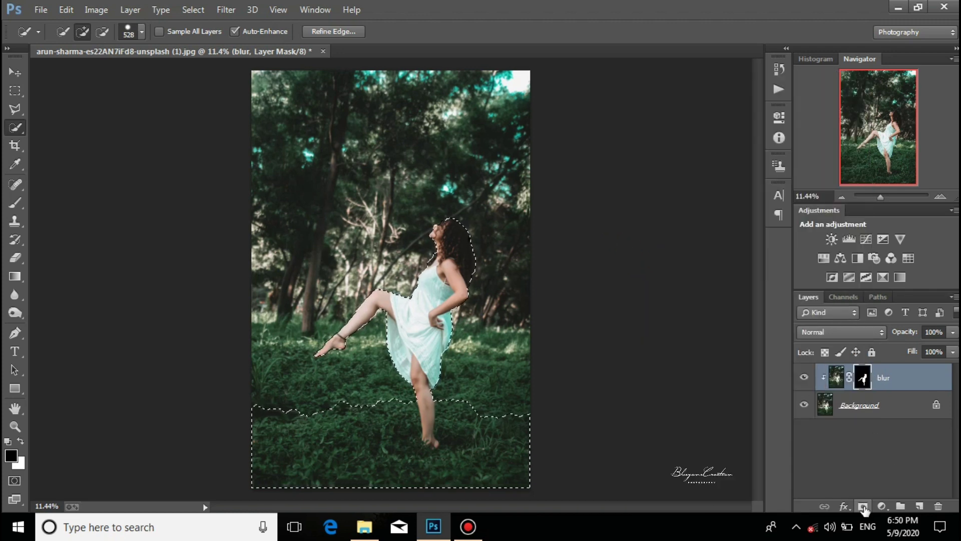
click(225, 9)
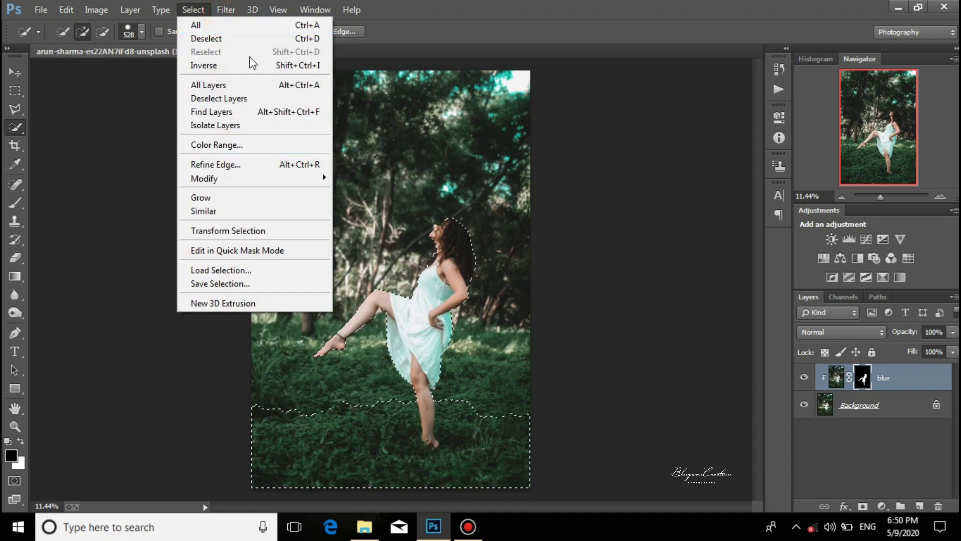
click(206, 66)
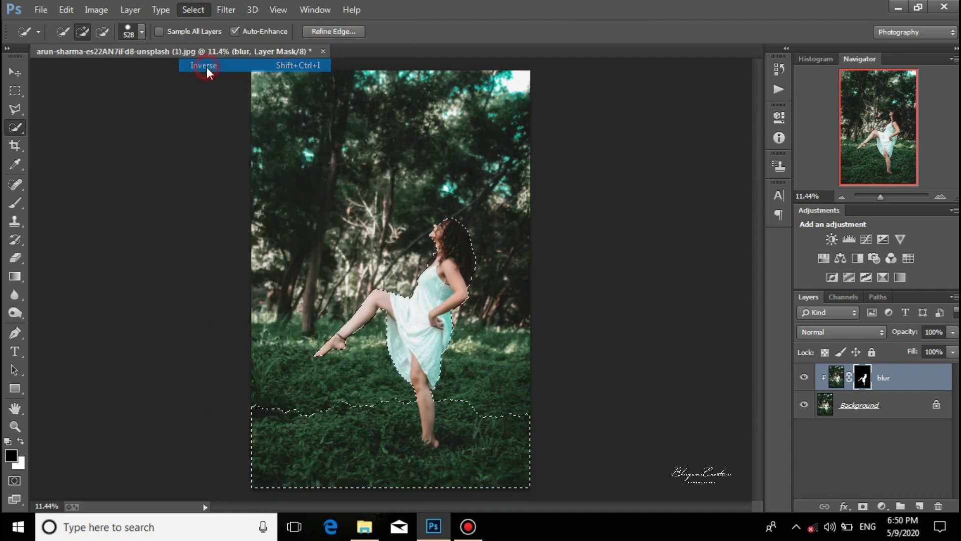
- Start a Tilt-Shift blur on the Background's inverted selection and move its focus band down to the foreground grass around the woman's standing leg
click(225, 11)
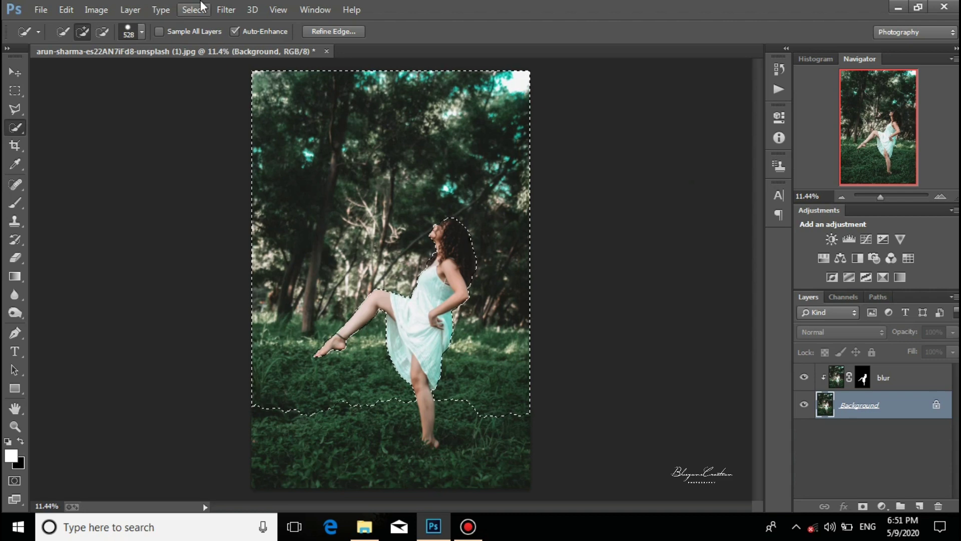
click(225, 10)
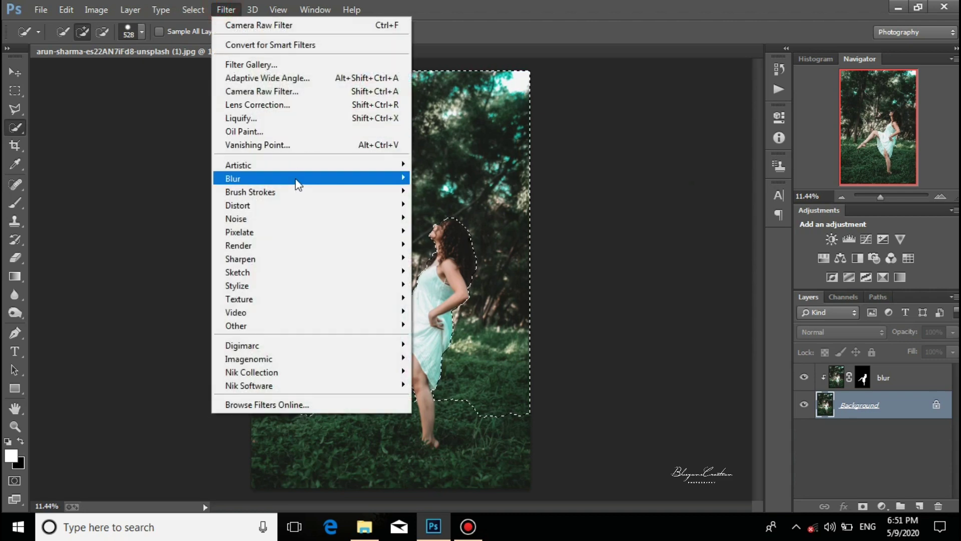
mouse_move(295, 175)
click(488, 205)
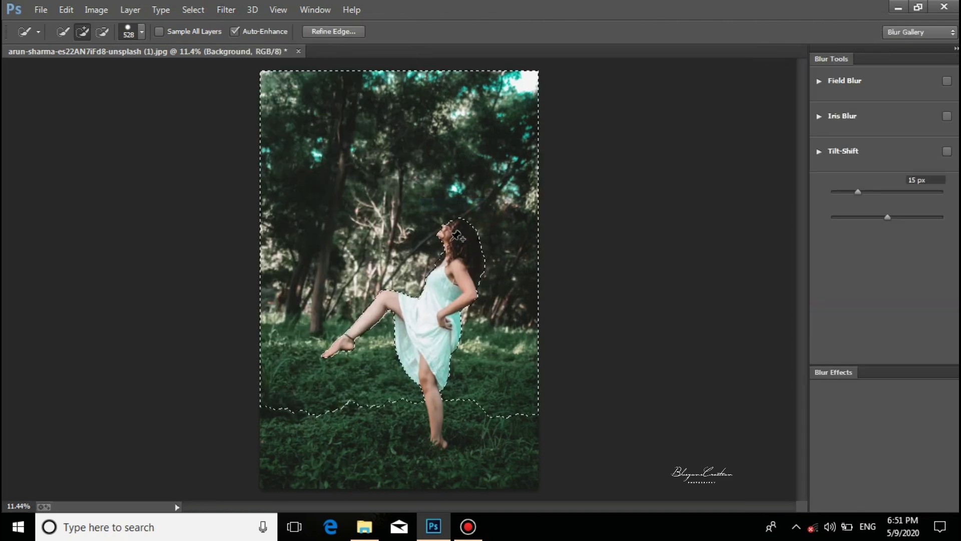
drag(399, 280, 398, 432)
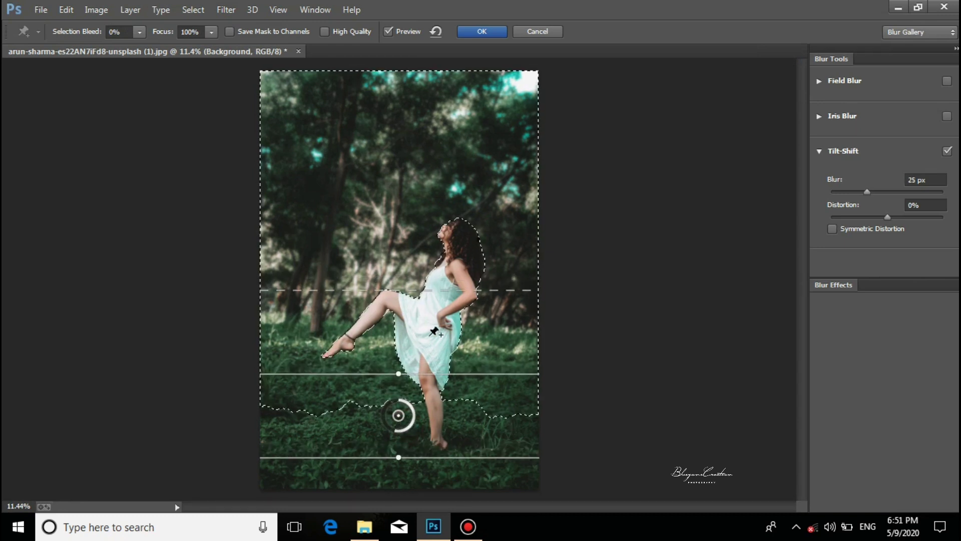
mouse_move(397, 431)
mouse_down()
mouse_move(380, 422)
mouse_move(392, 427)
mouse_up()
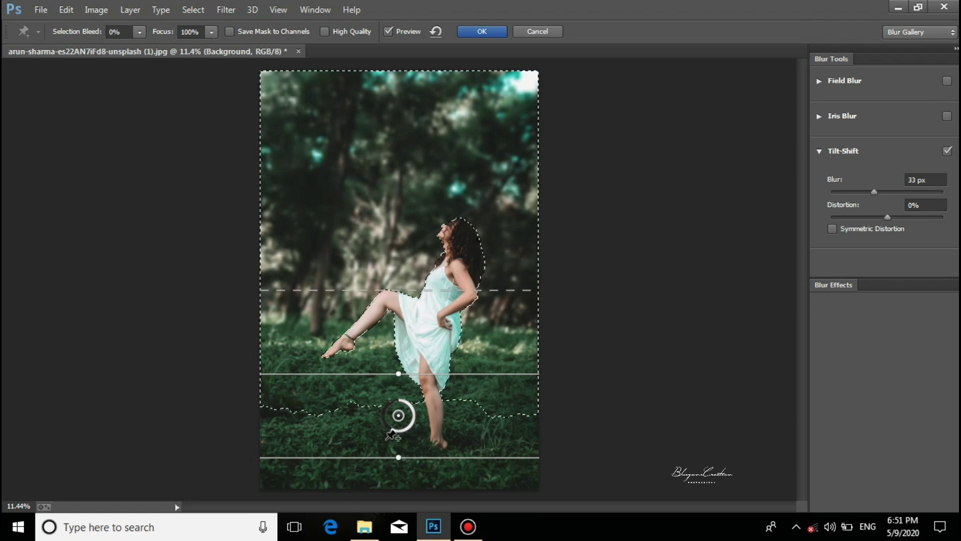
- Set the Tilt-Shift blur to 30 px, apply it after comparing the preview off and on, and clear the selection
double_click(912, 180)
key(BackSpace)
text(30)
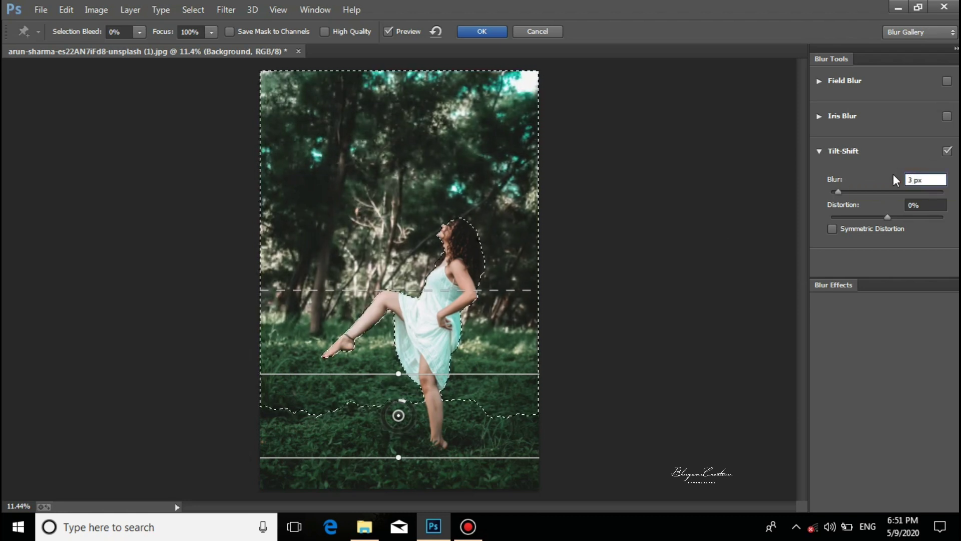
key(Return)
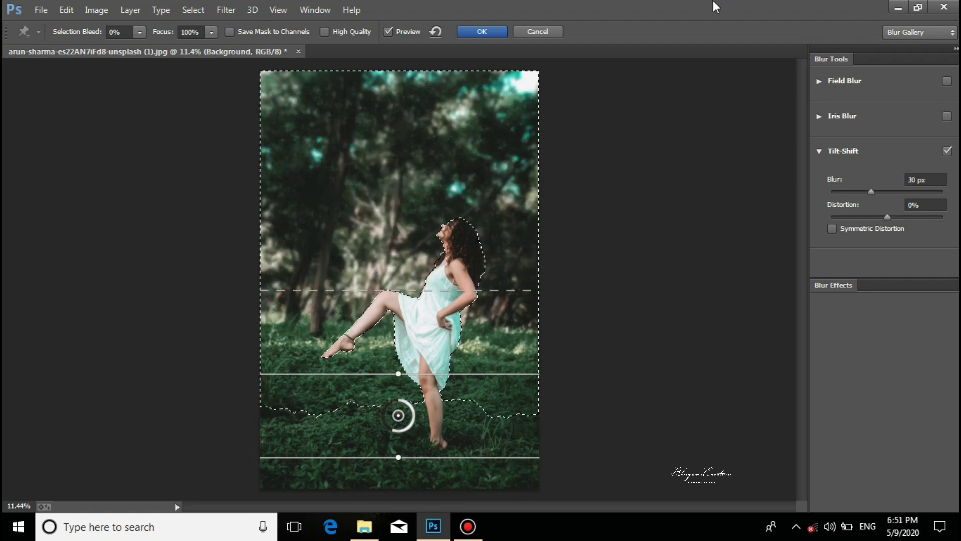
click(389, 29)
click(389, 29)
click(474, 32)
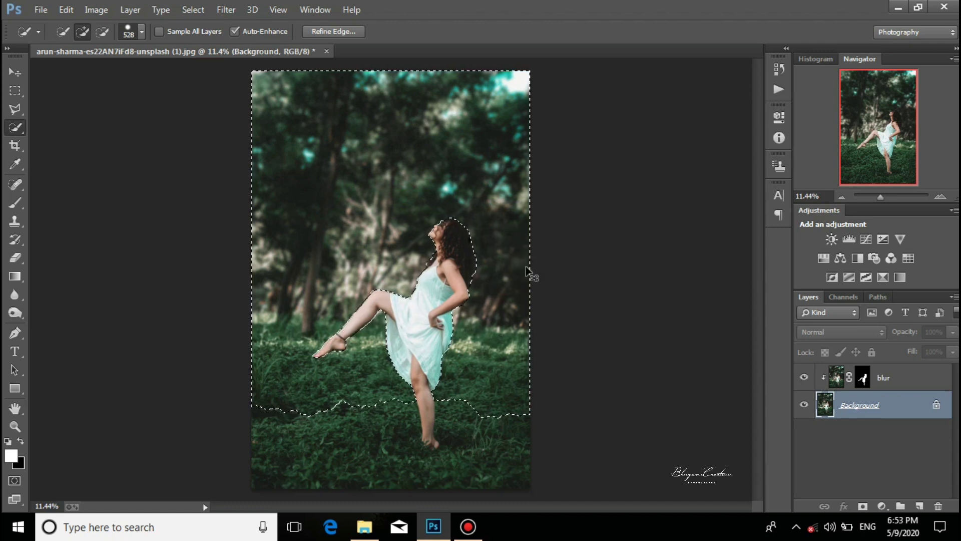
key(ctrl+d)
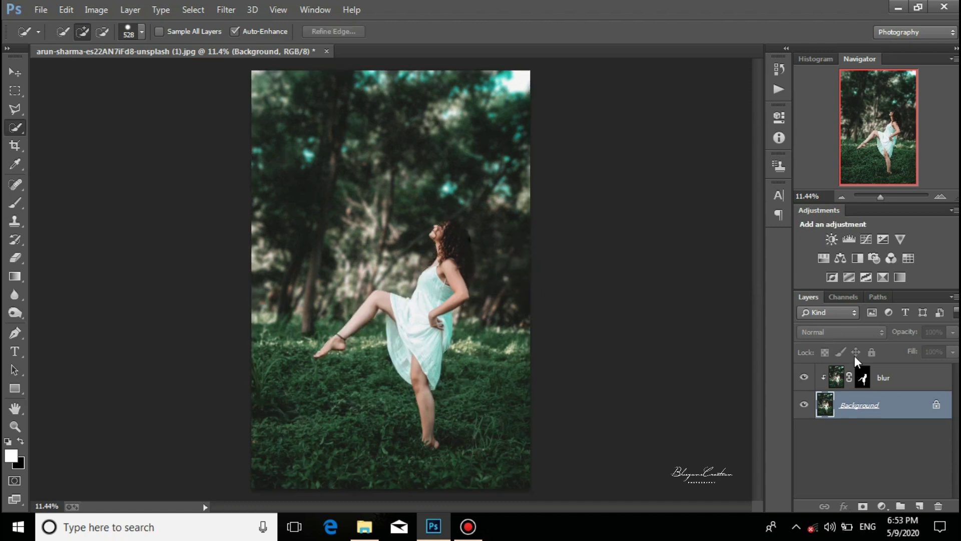
- Compare the photo with the Background and blur layers hidden and shown, checking the woman against the blurred backdrop
click(804, 405)
click(804, 406)
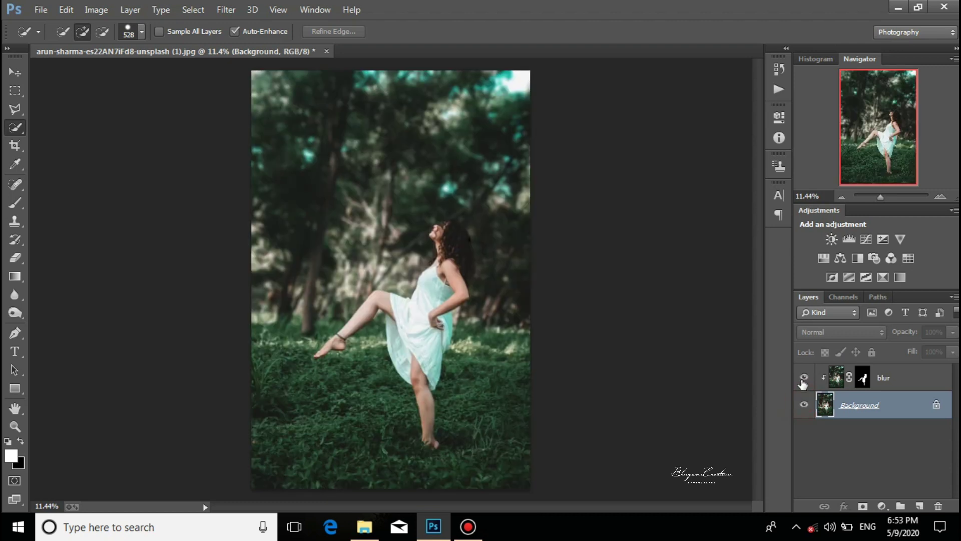
click(882, 378)
click(801, 377)
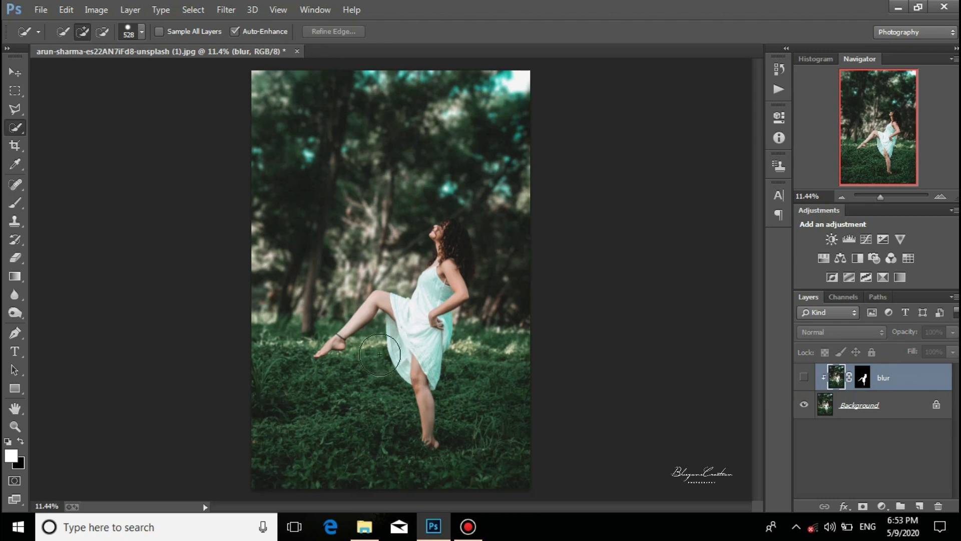
scroll(380, 354, down, 2)
scroll(379, 354, up, 3)
scroll(380, 354, down, 1)
scroll(380, 353, up, 1)
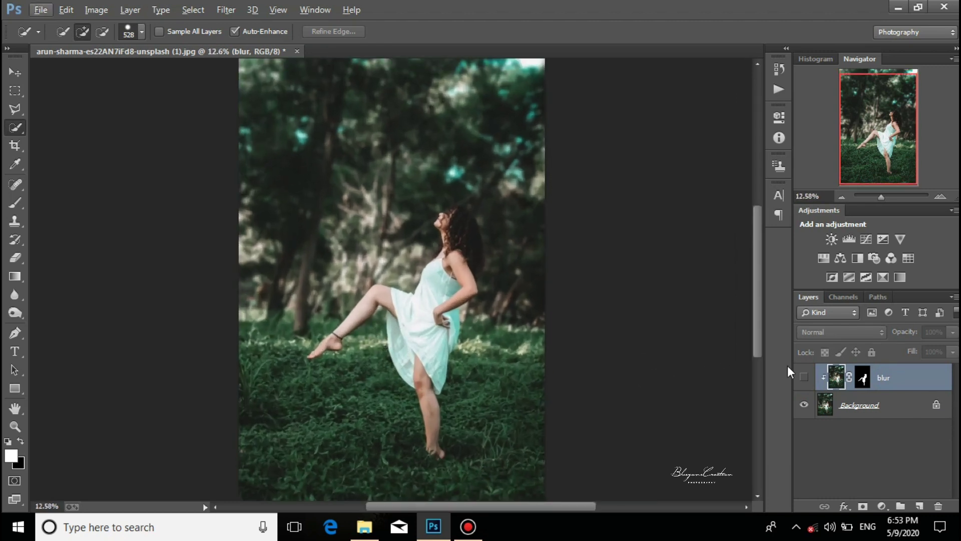
click(802, 378)
scroll(868, 413, down, 1)
scroll(868, 413, up, 1)
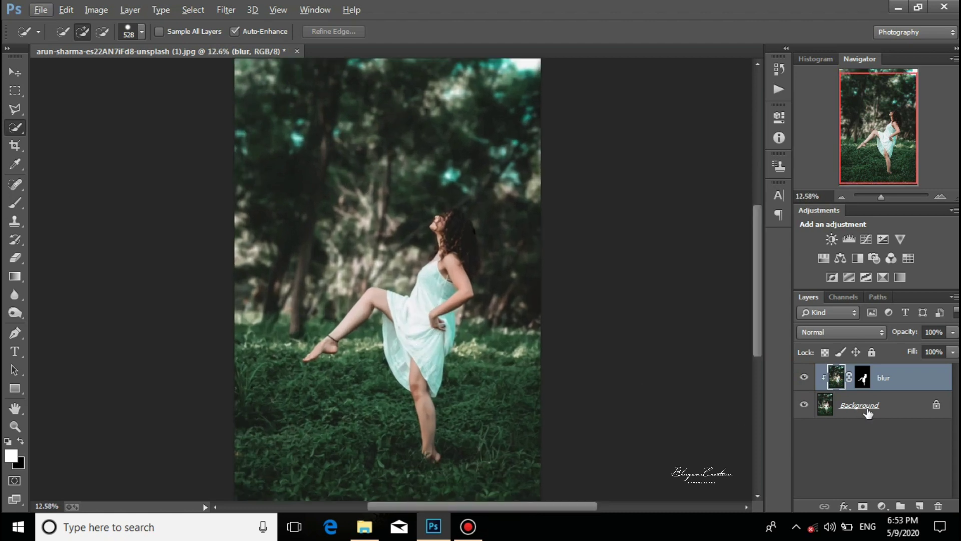
click(863, 379)
key(x)
scroll(540, 375, down, 1)
scroll(541, 375, up, 1)
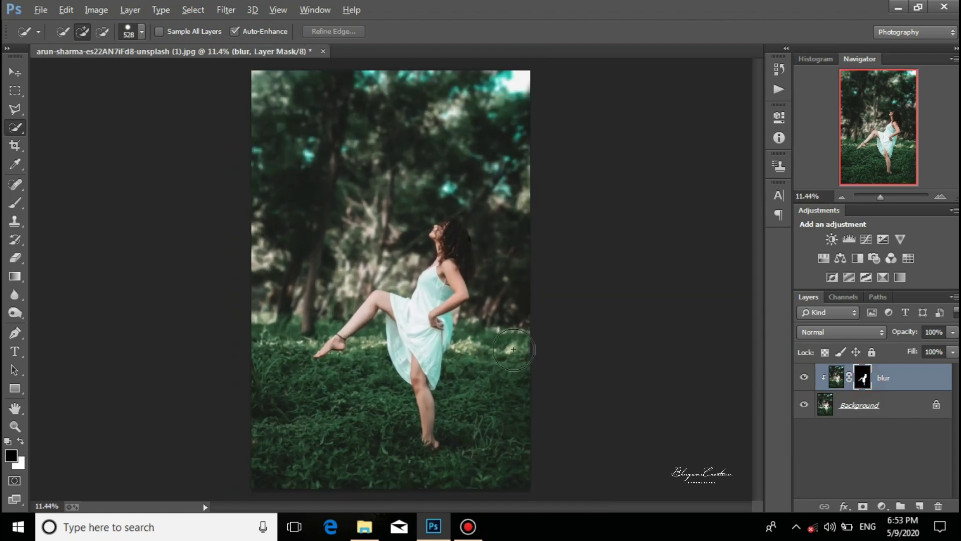
scroll(351, 311, down, 1)
scroll(365, 298, up, 1)
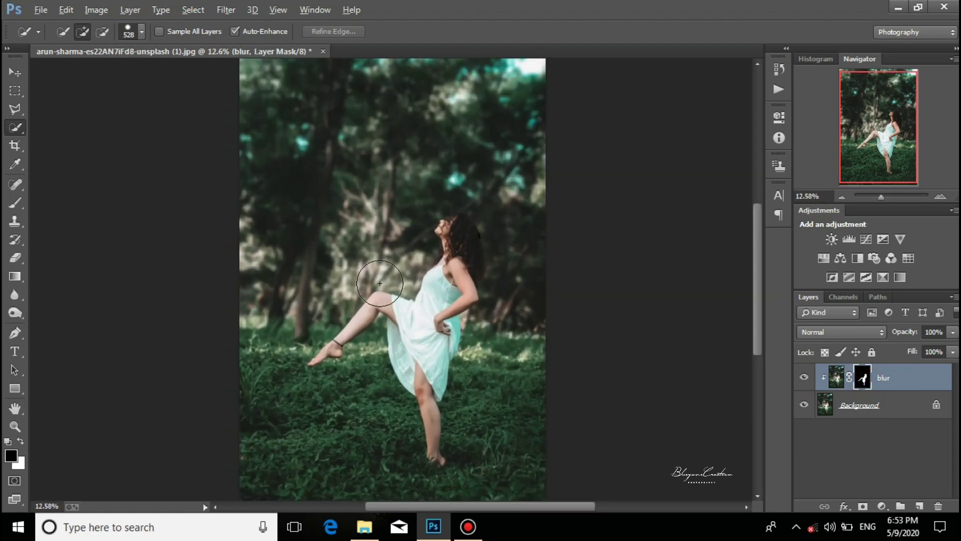
scroll(380, 284, down, 1)
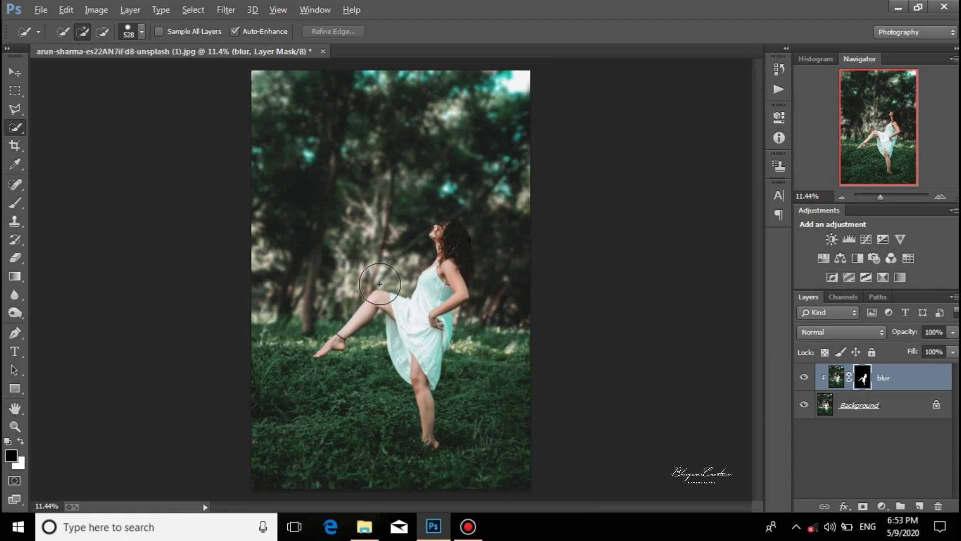
click(881, 506)
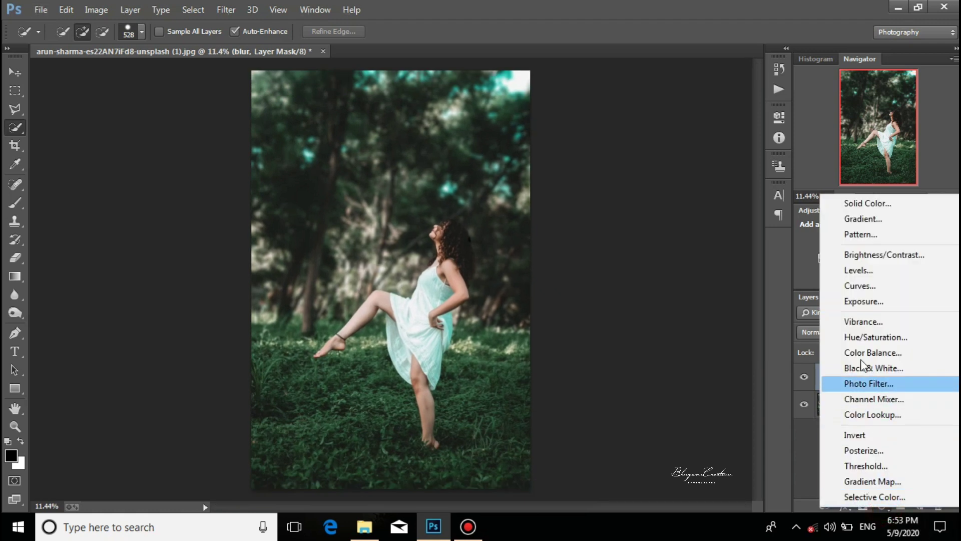
click(752, 326)
click(65, 10)
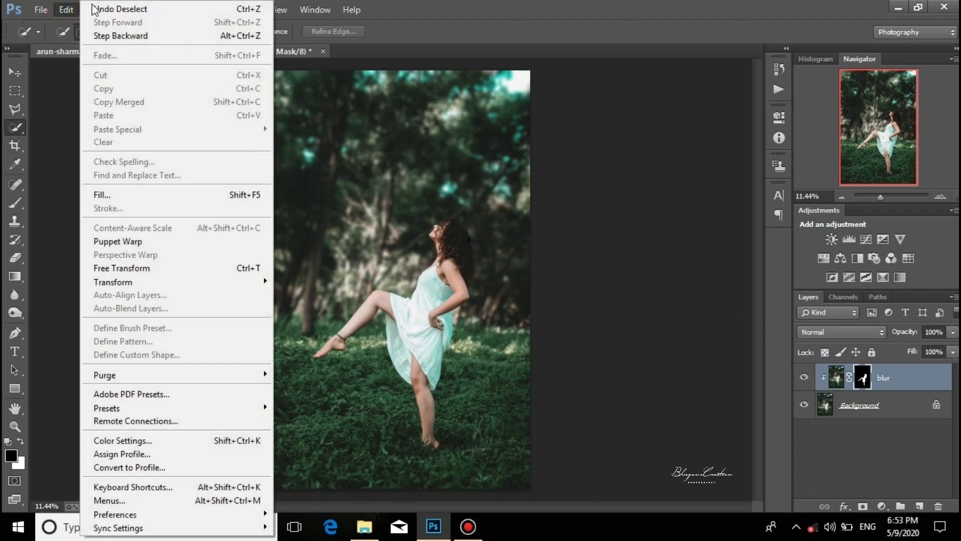
click(67, 10)
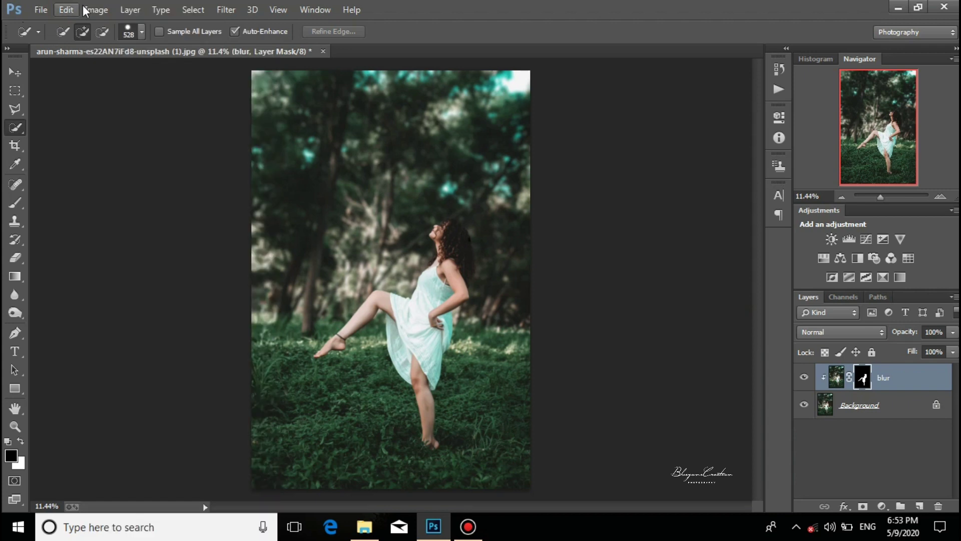
- Flatten the image into a single Background layer and duplicate it to a new layer
right_click(918, 384)
click(665, 430)
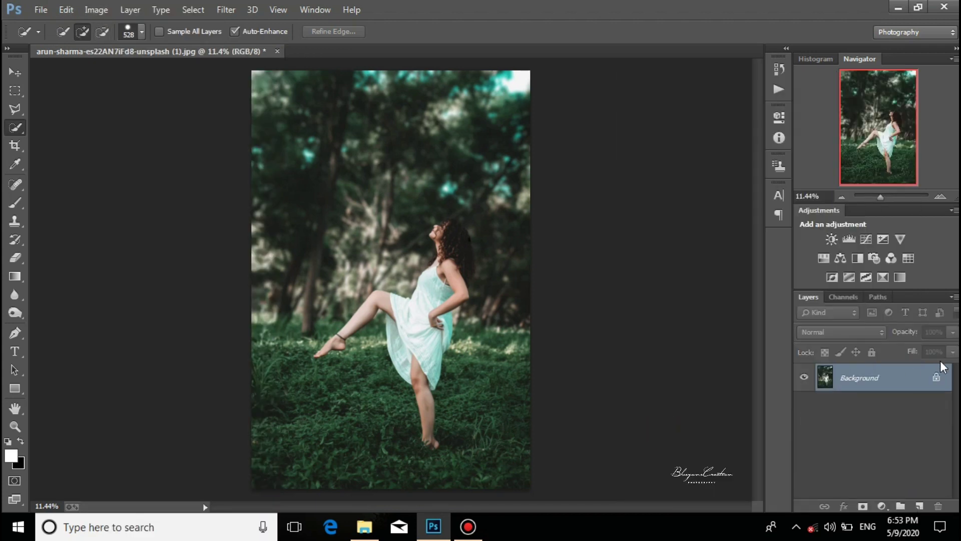
key(ctrl+j)
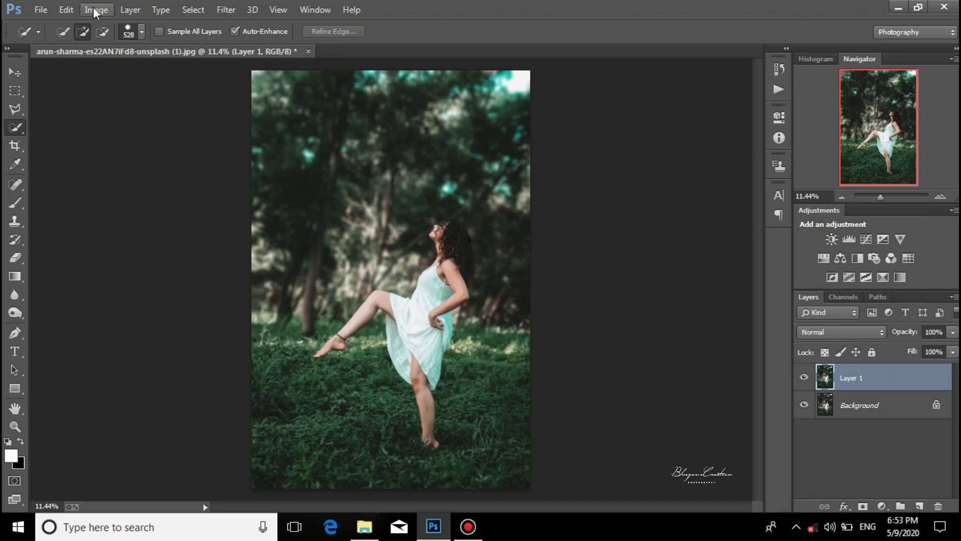
- Convert the image to Lab Color mode without flattening the layers
click(67, 9)
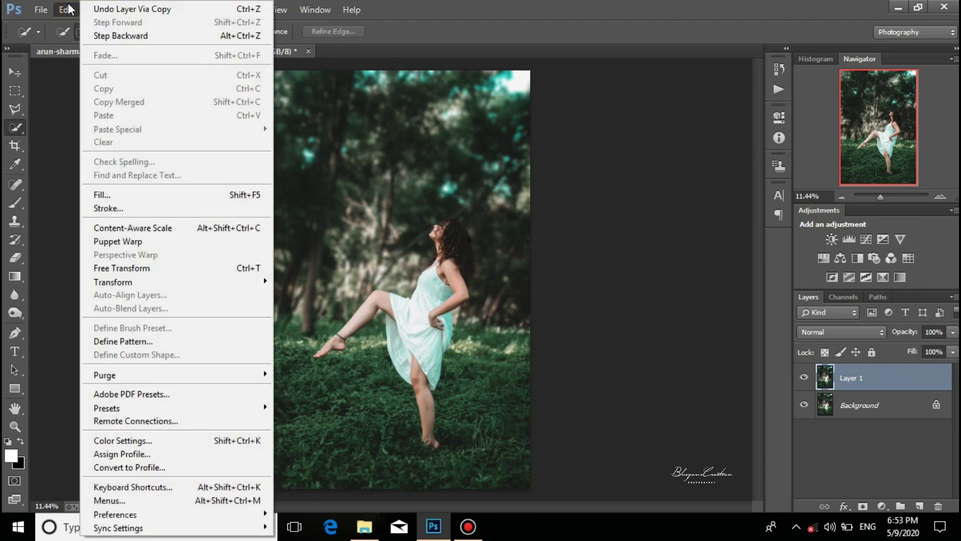
mouse_move(96, 9)
mouse_move(176, 26)
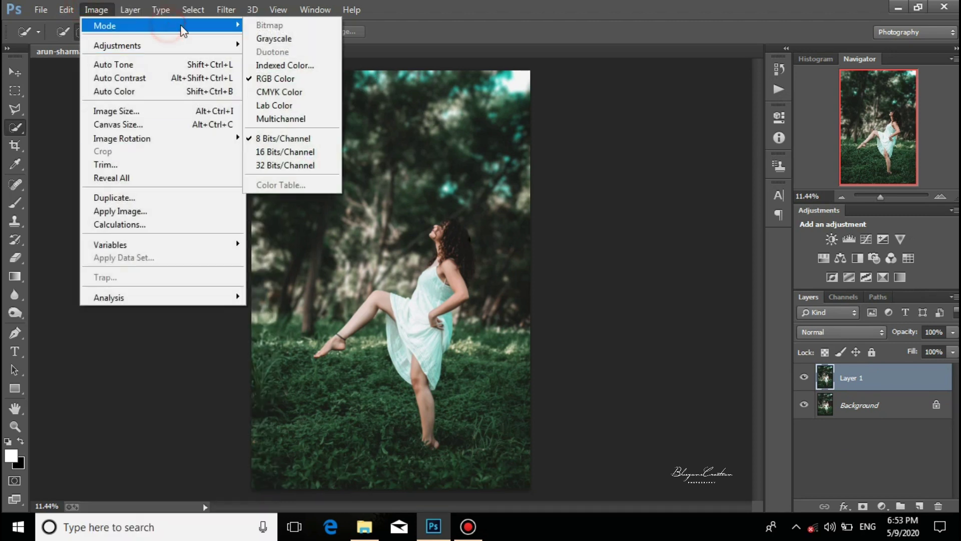
click(270, 93)
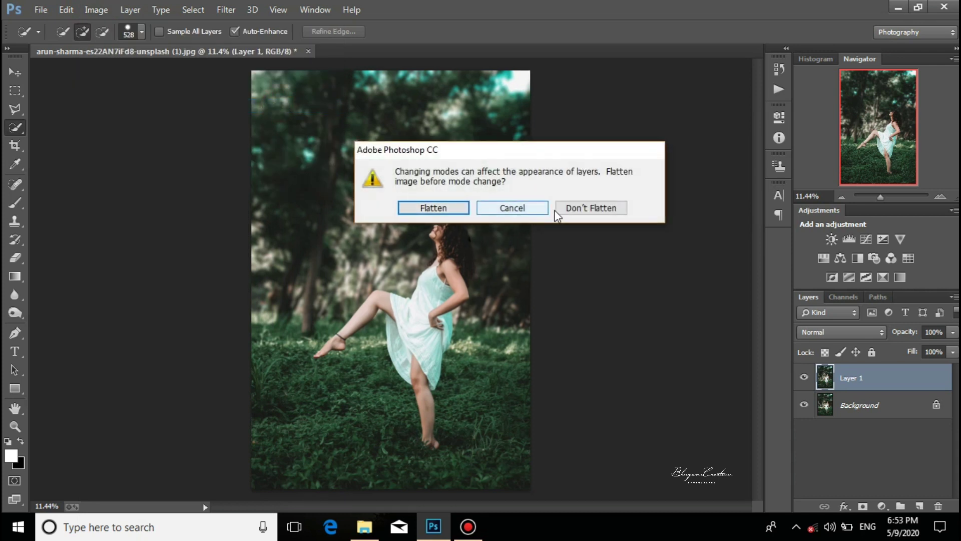
click(570, 209)
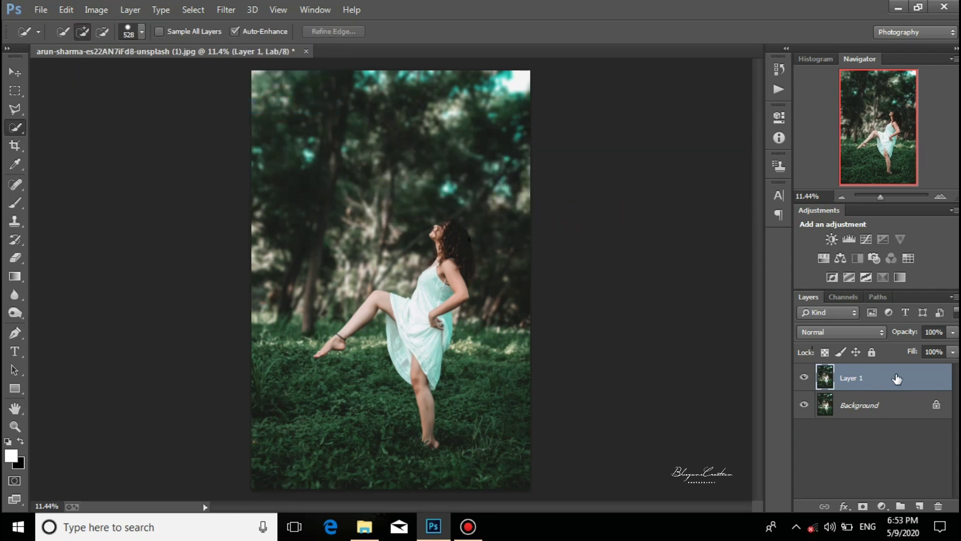
- Copy the entire a channel of Layer 1 into the b channel and return to the composite Lab view
click(843, 297)
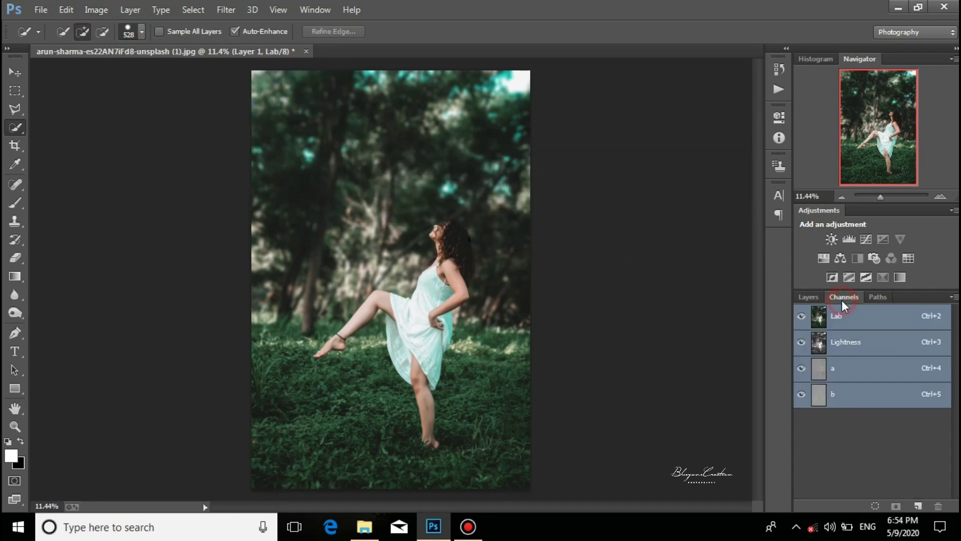
click(853, 366)
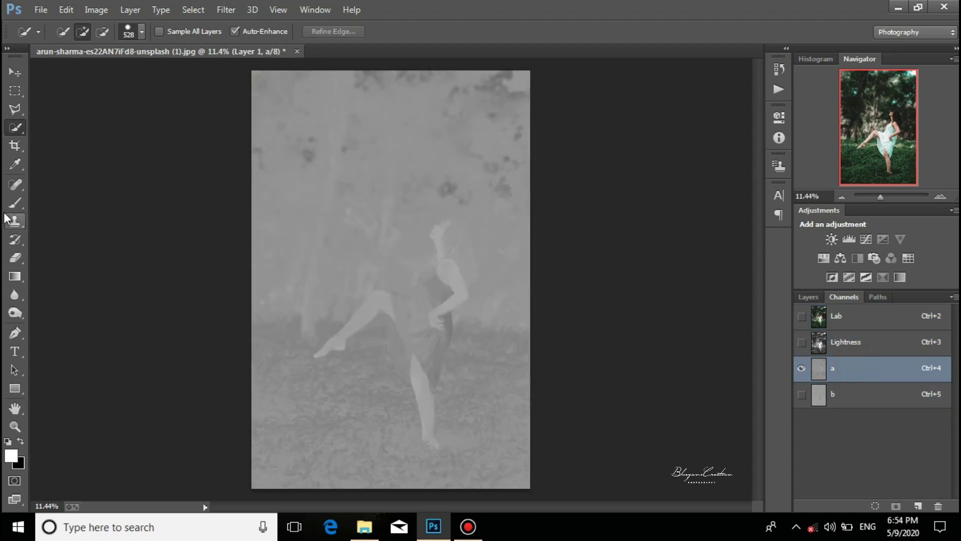
key(ctrl+a)
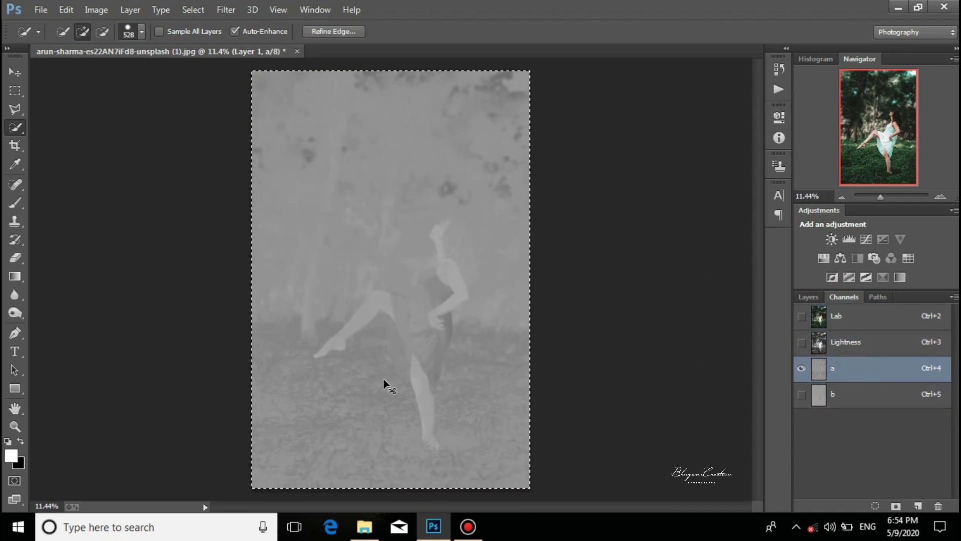
click(873, 400)
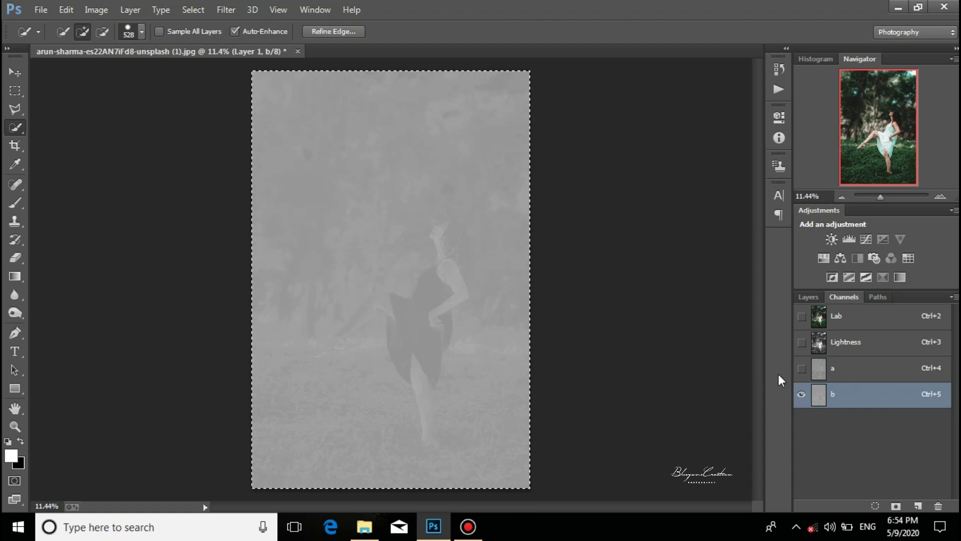
click(868, 320)
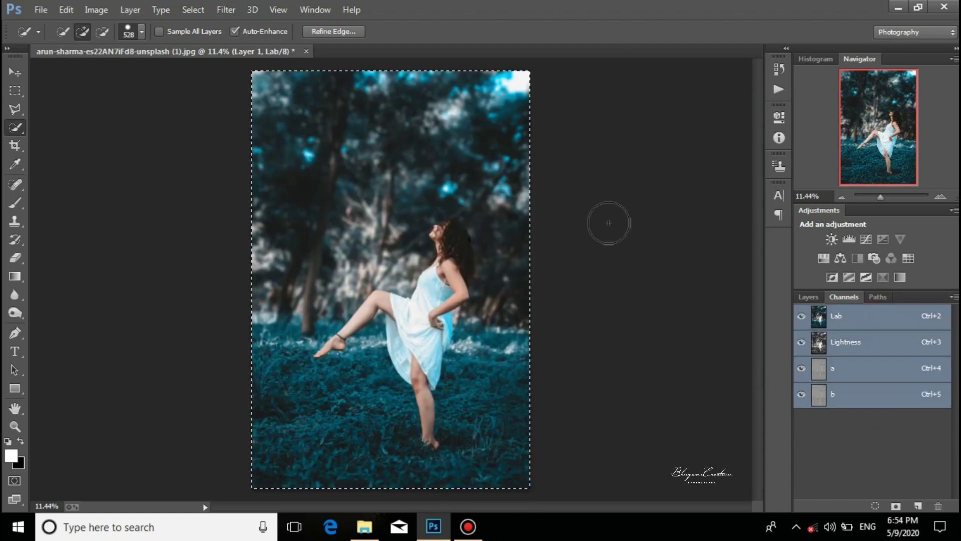
- Set Layer 1's fill to 70% and its opacity to about 60%, and compare the photo with the layer hidden and shown
click(809, 300)
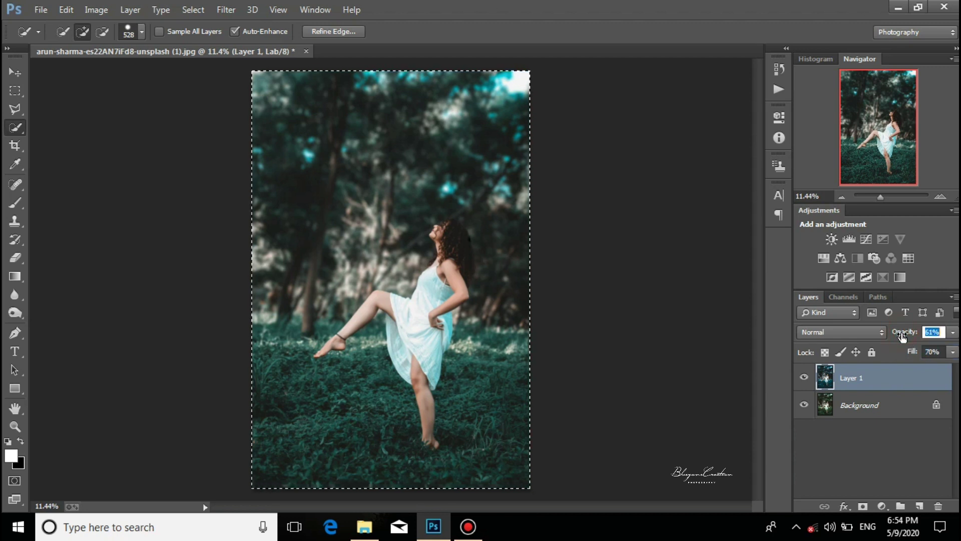
click(804, 377)
click(805, 376)
click(805, 377)
click(805, 376)
click(806, 376)
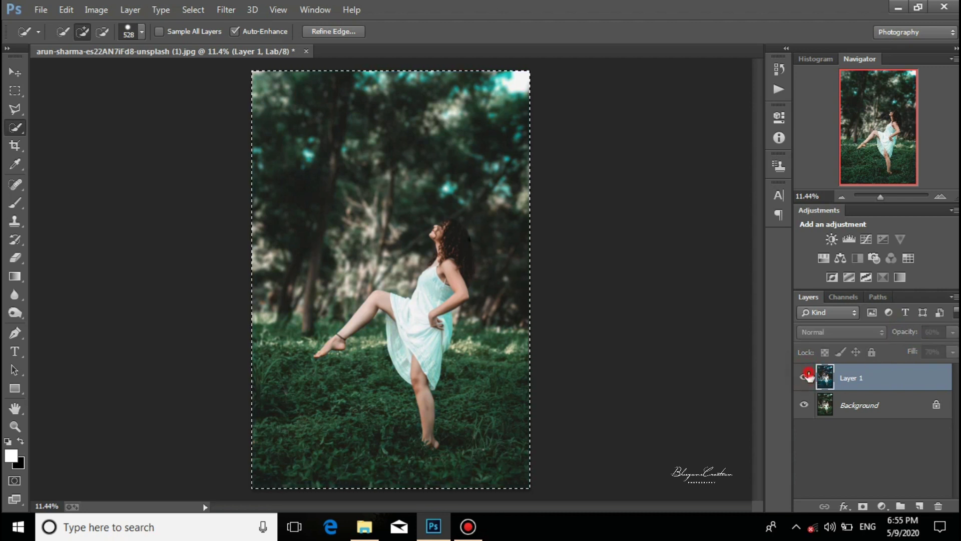
click(805, 376)
click(806, 376)
click(806, 377)
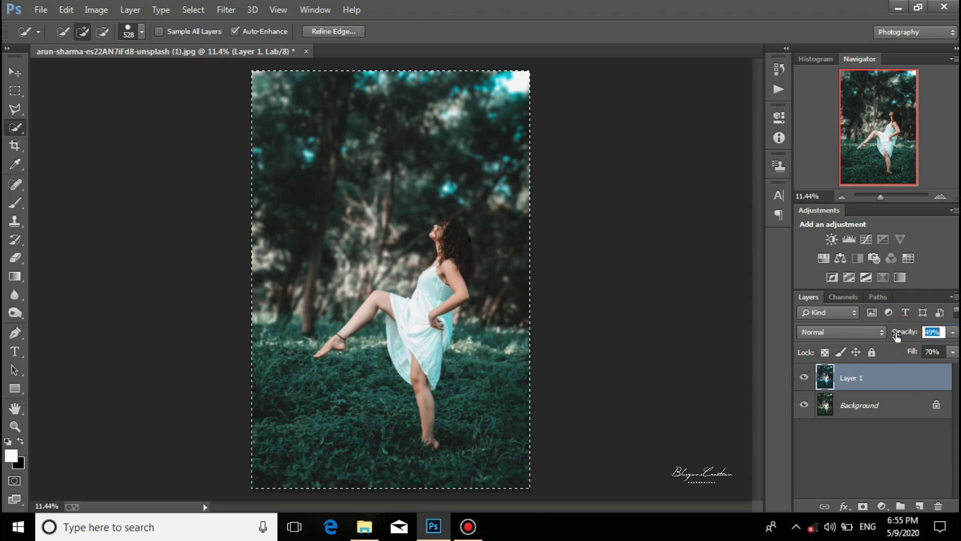
- Set Layer 1's opacity to 50%, compare it hidden and shown, and clear the selection
click(805, 376)
click(806, 376)
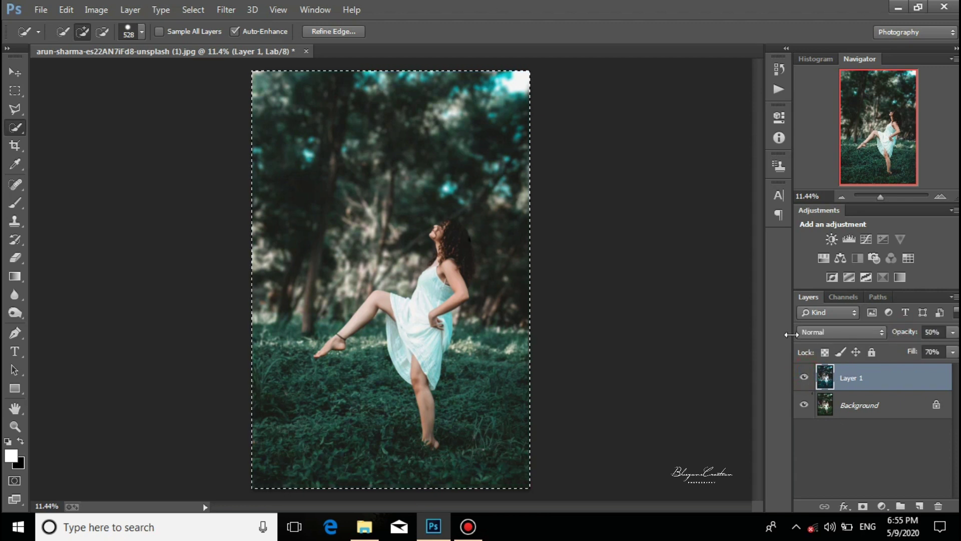
key(ctrl+d)
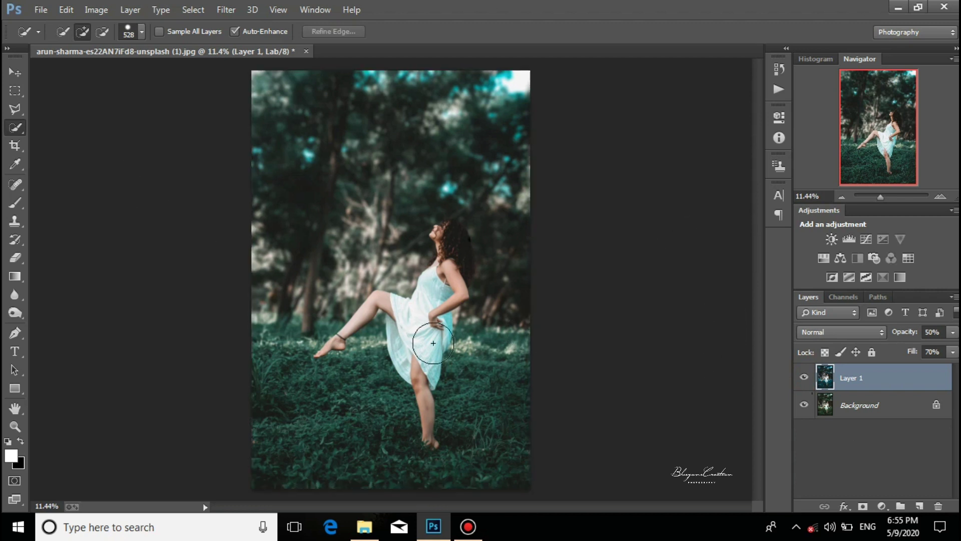
scroll(433, 343, up, 1)
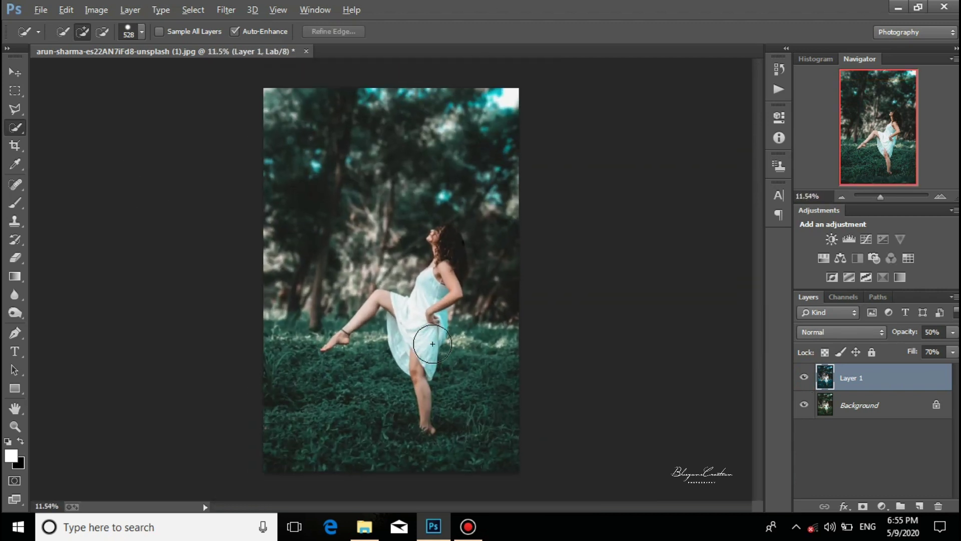
click(861, 410)
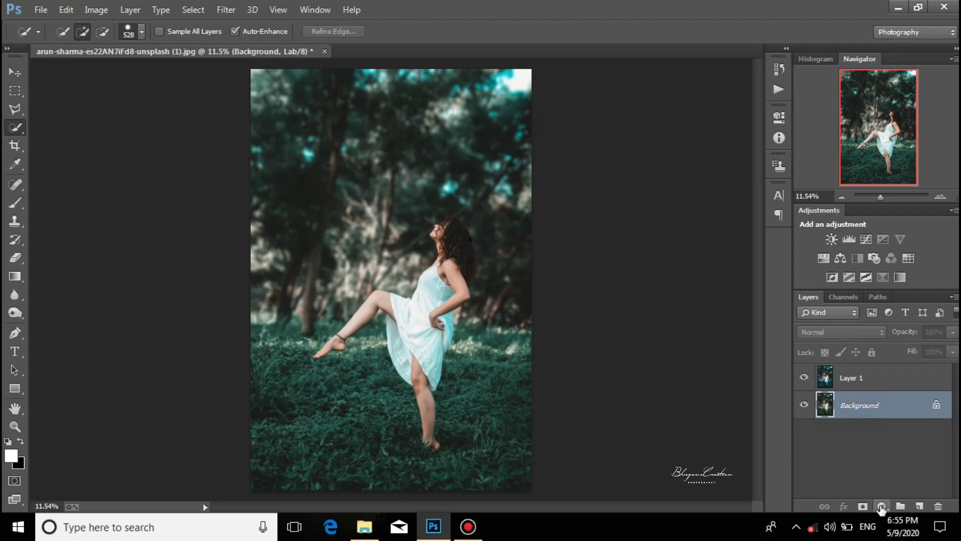
click(873, 380)
click(881, 505)
click(669, 294)
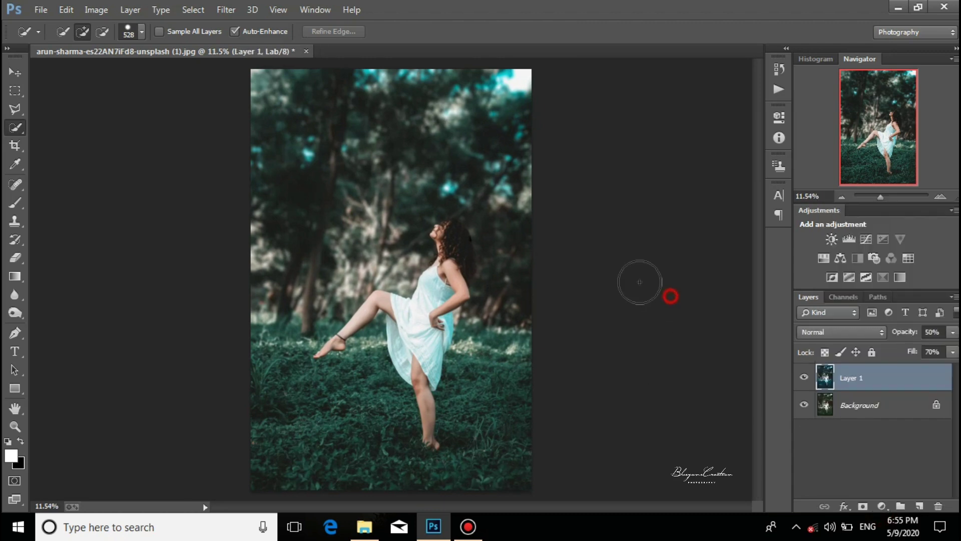
- Convert the image from Lab to RGB Color mode, flattening the layers
click(68, 10)
click(96, 9)
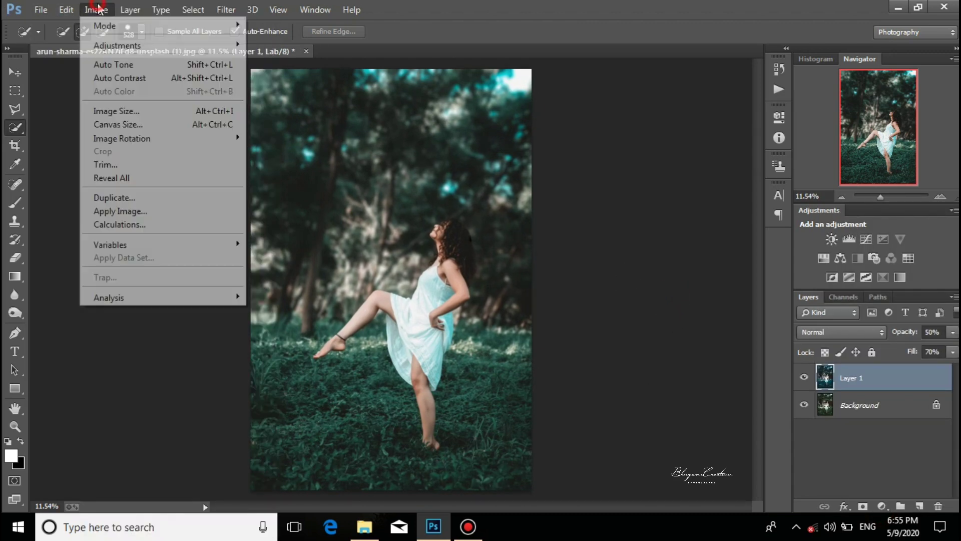
click(126, 26)
click(300, 83)
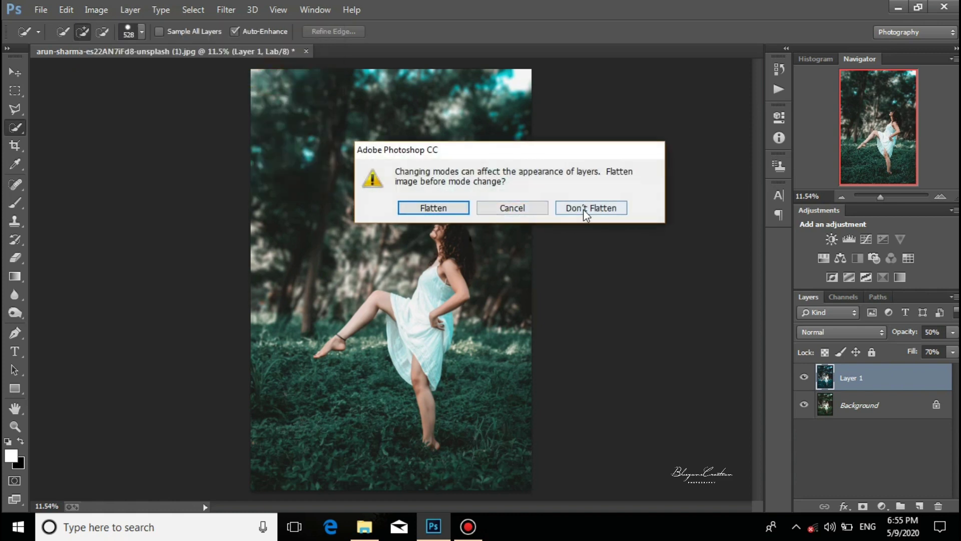
click(463, 207)
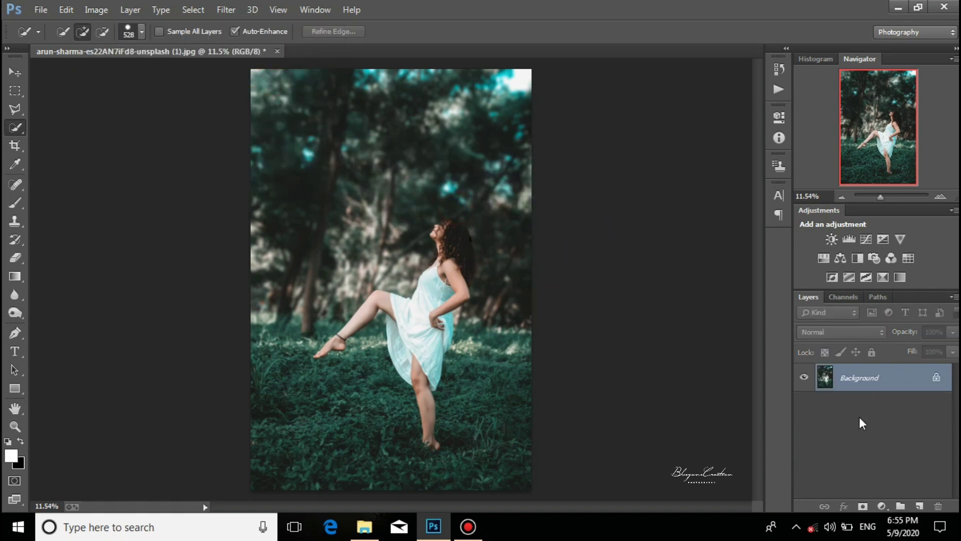
- Duplicate the Background layer and add an Exposure adjustment above it with offset +0.0115 and gamma correction 0.92
key(ctrl+j)
click(880, 506)
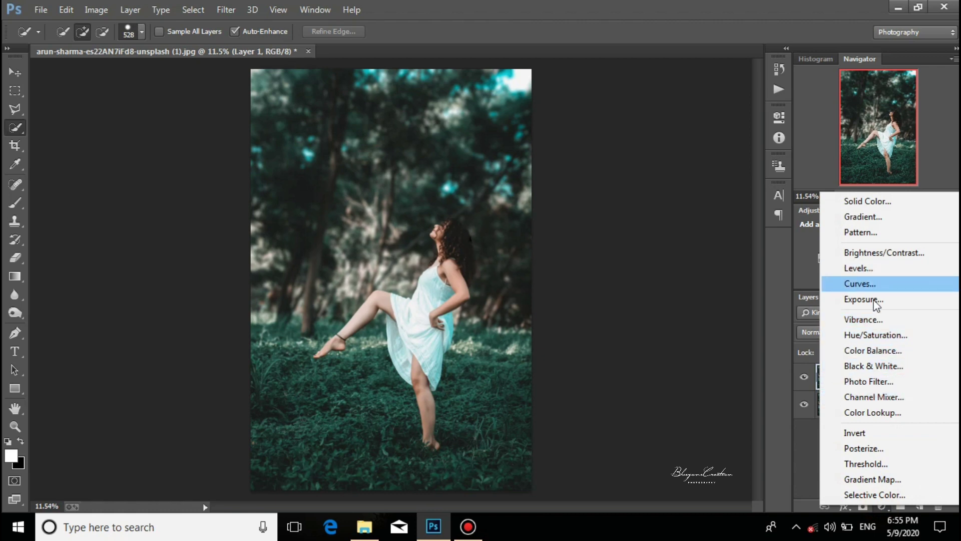
click(875, 300)
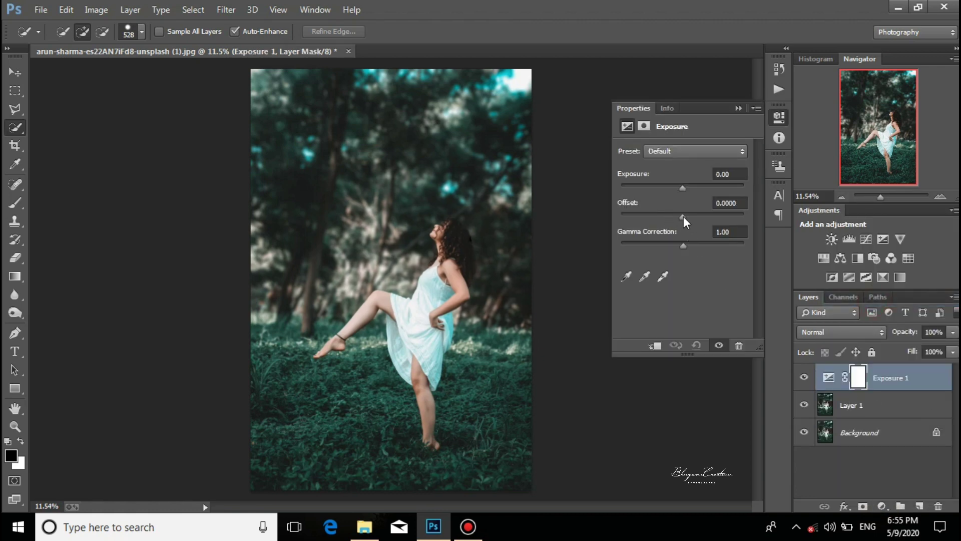
drag(683, 216, 689, 248)
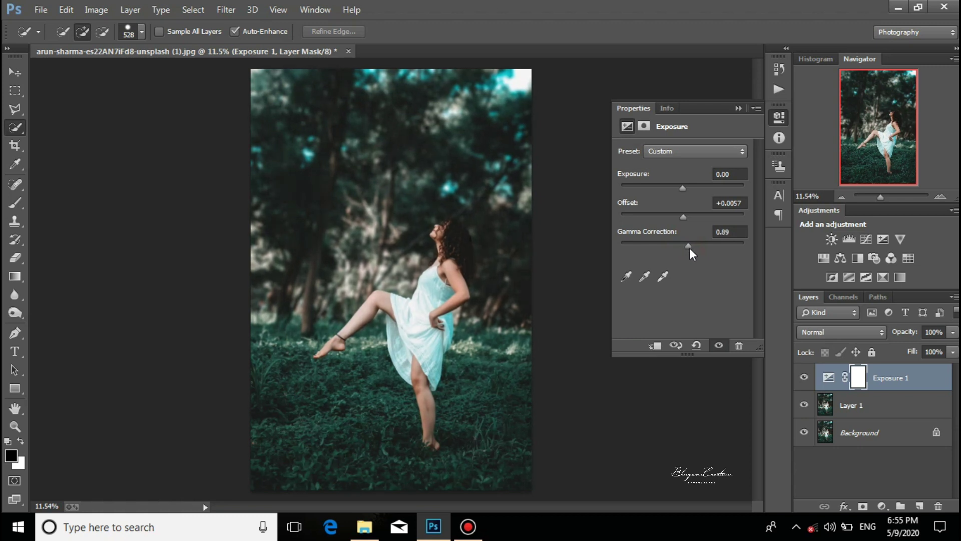
drag(689, 247, 683, 217)
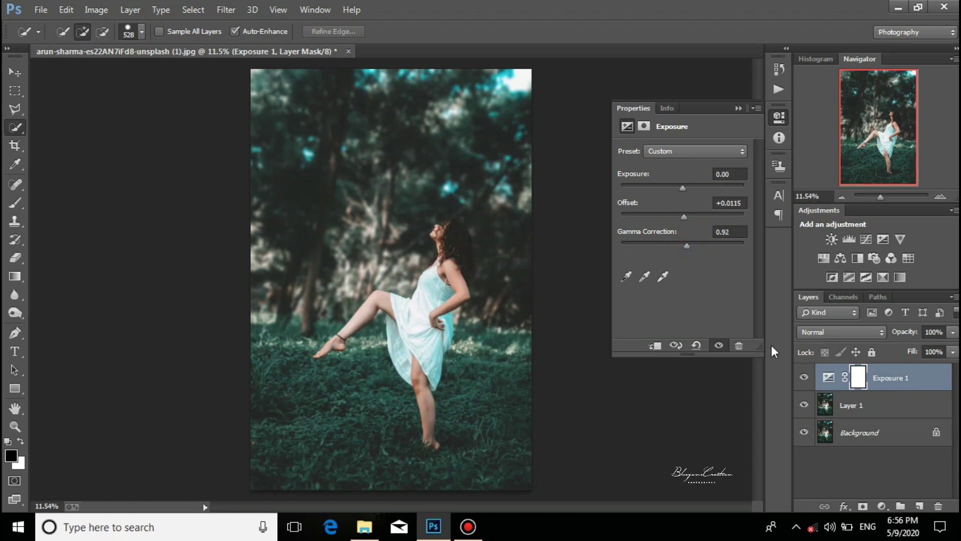
click(738, 108)
- Compare the photo with the Exposure adjustment layer hidden and shown
click(804, 379)
click(804, 379)
click(804, 380)
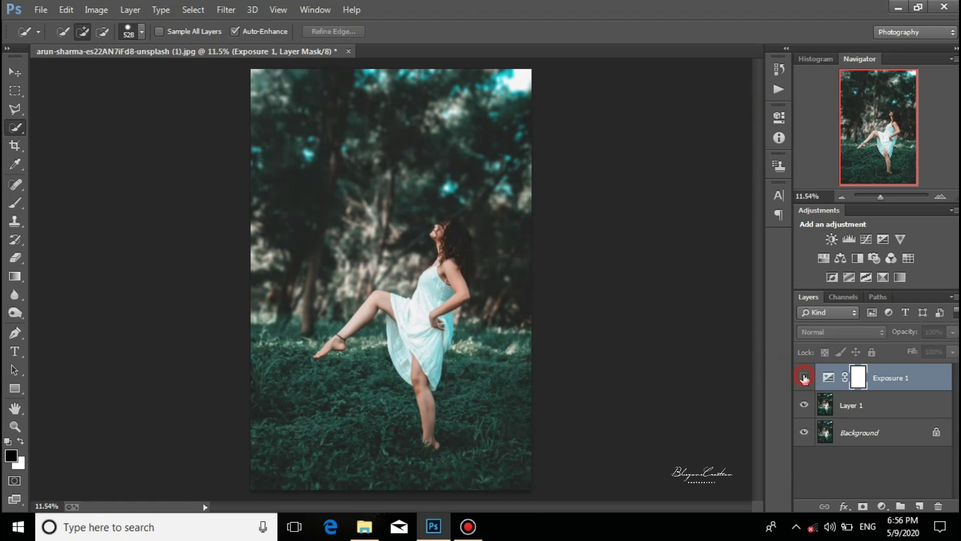
click(804, 380)
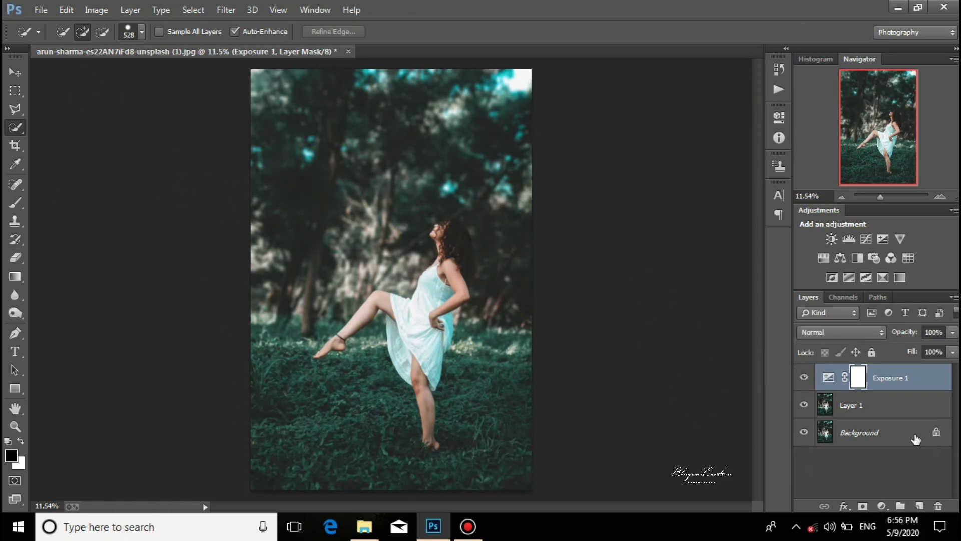
- Add a Color Balance adjustment with midtones at Cyan/Red -10, Magenta/Green -2 and Yellow/Blue -3
click(881, 505)
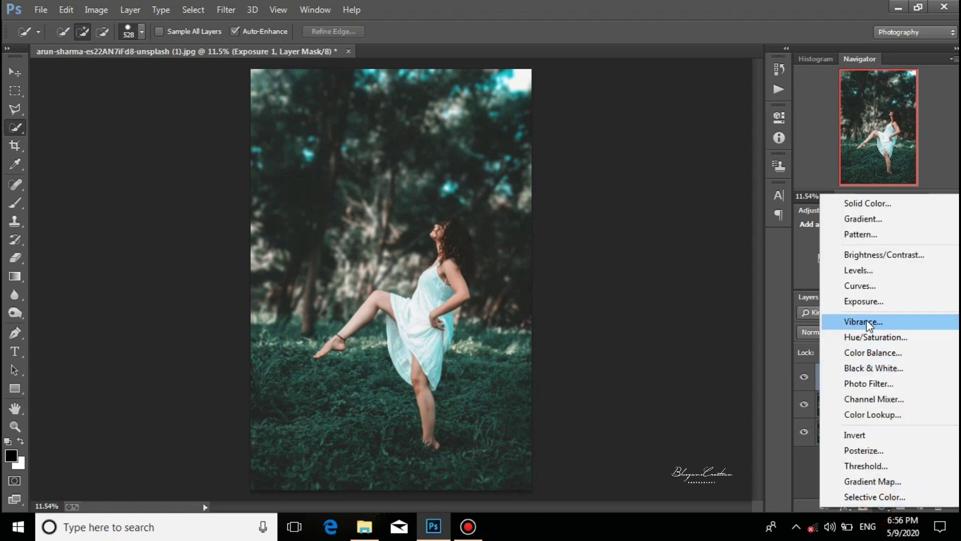
click(877, 353)
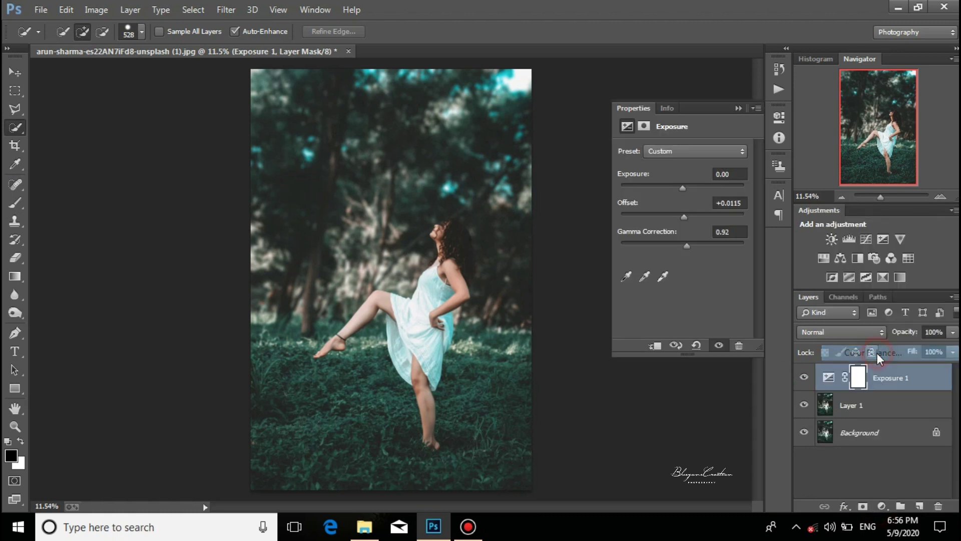
drag(662, 184, 663, 232)
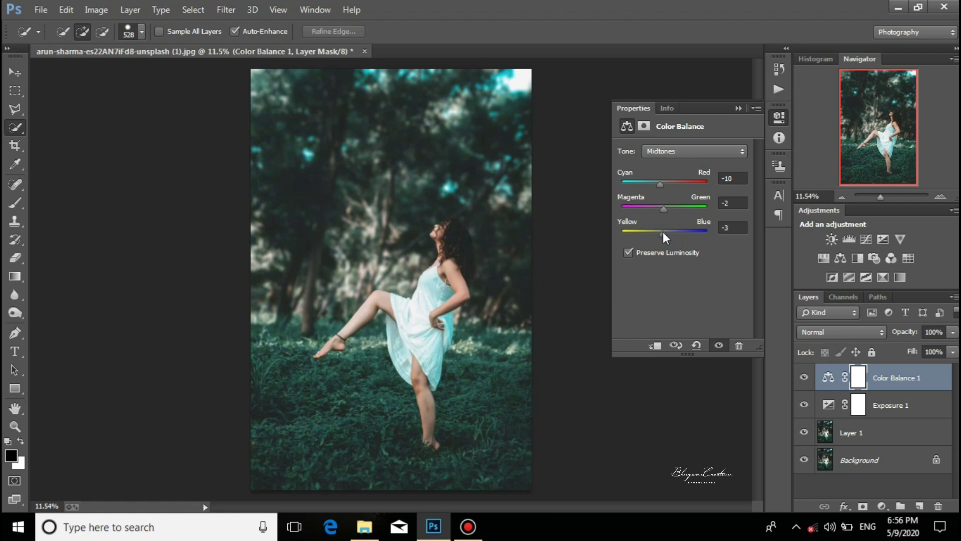
click(735, 108)
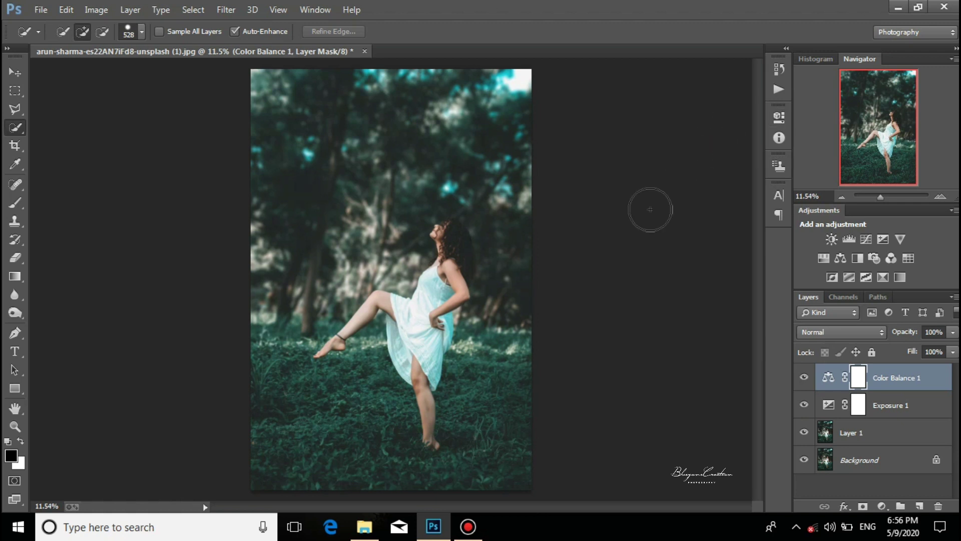
- Merge the Color Balance 1, Exposure 1 and Layer 1 layers into one layer above the Background
shift+click(901, 409)
shift+click(893, 432)
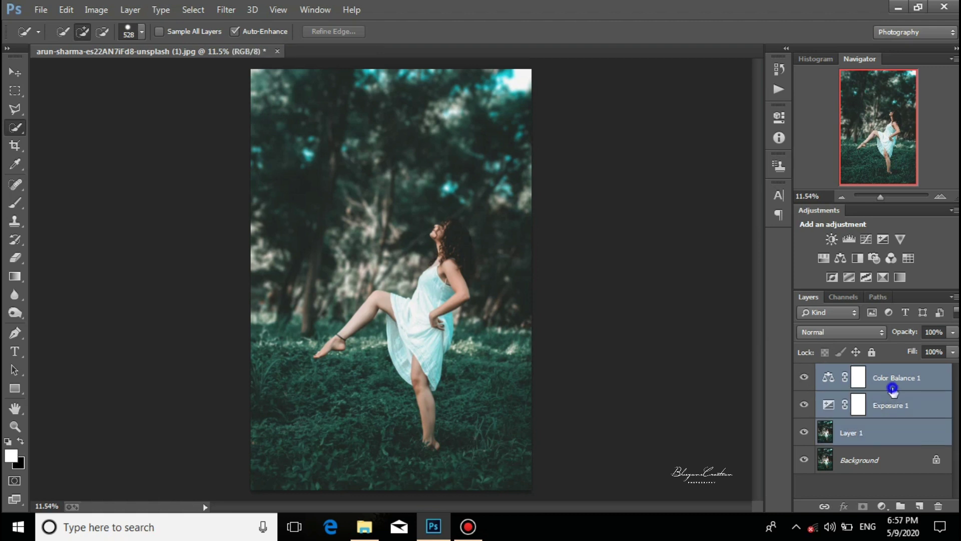
right_click(896, 395)
click(656, 405)
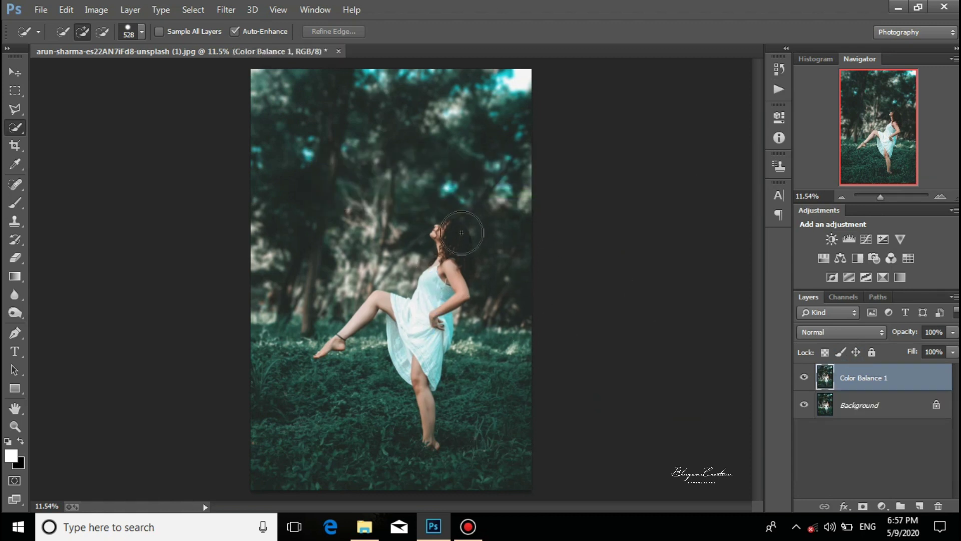
- Place the light-ray image 0b97b293ae7b54d6adc4b9332de9e484 from the light png folder on Local Disk (D:) as an embedded file
click(35, 13)
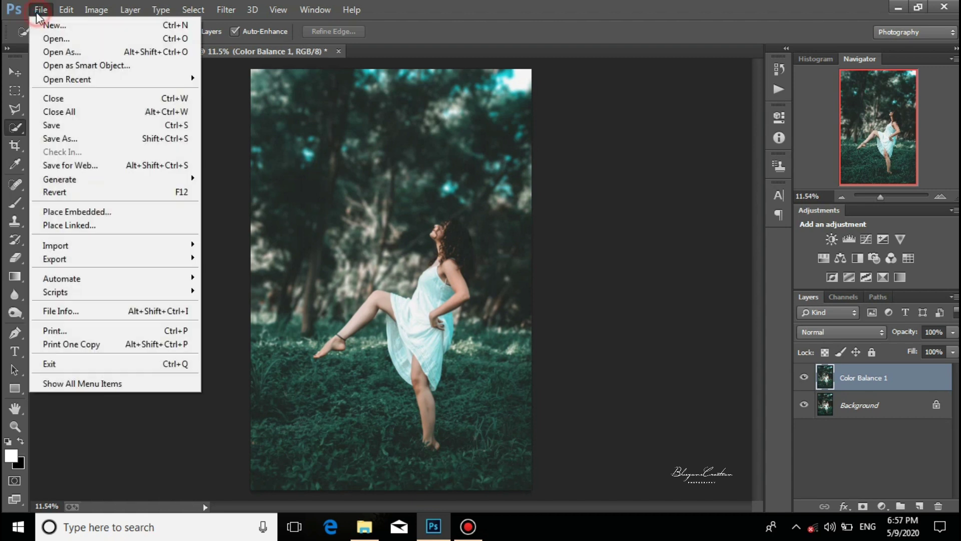
click(65, 211)
click(89, 234)
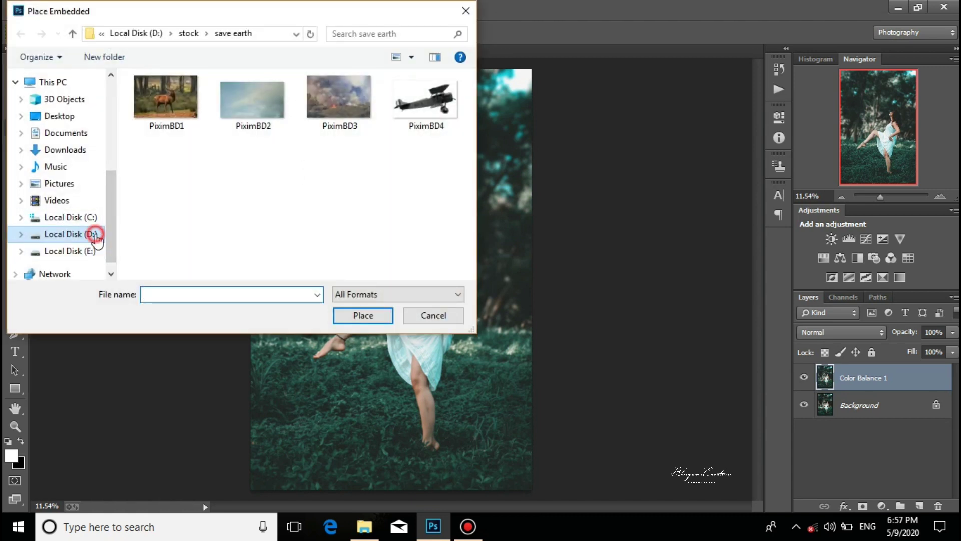
double_click(288, 123)
click(165, 113)
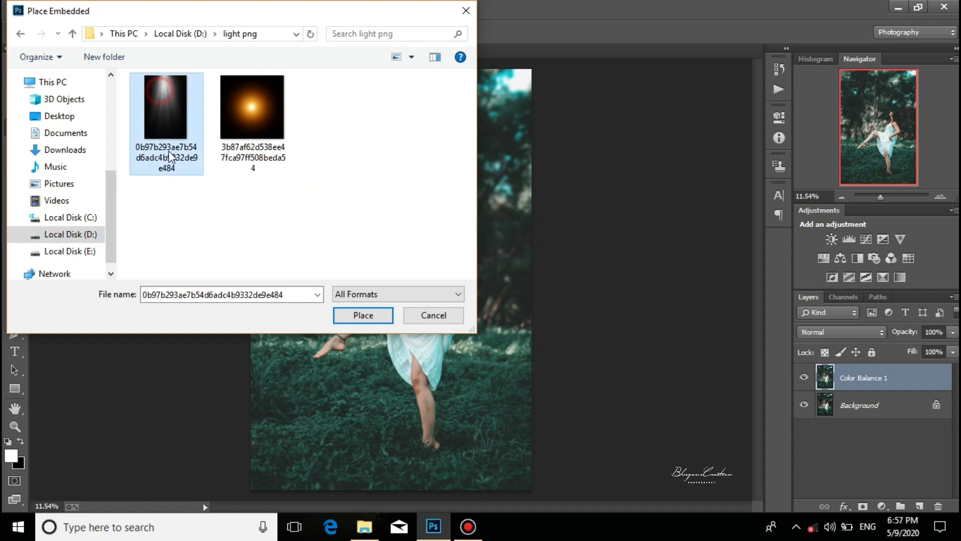
click(362, 315)
- Rotate the light-ray image to about -41.58°, scale it to about 409% by 316%, and position its rays over the photo's upper-left corner
drag(431, 325, 262, 519)
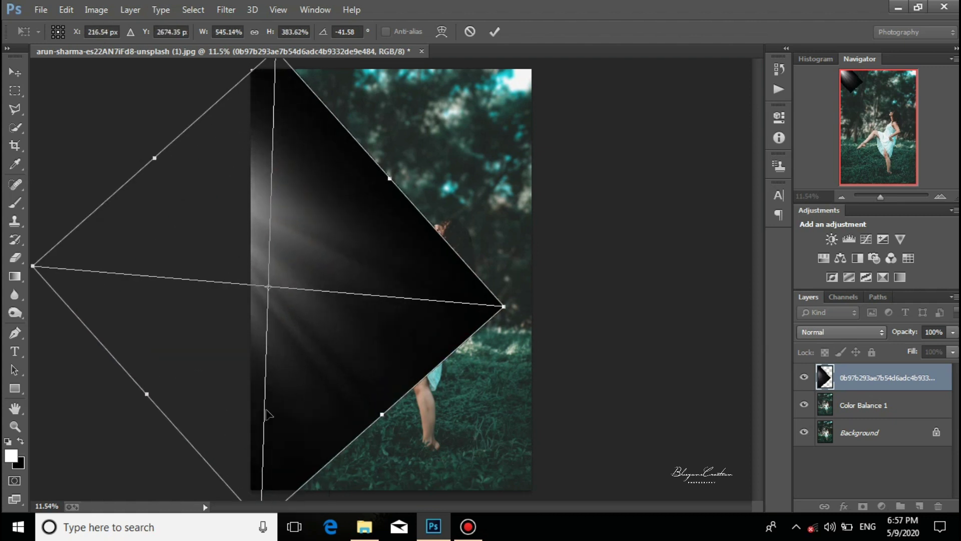
drag(301, 387, 388, 270)
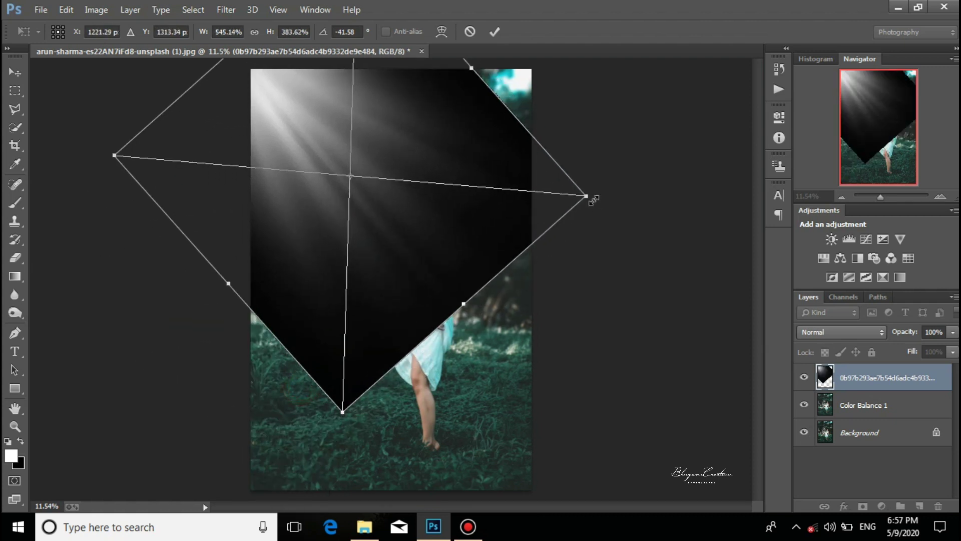
drag(586, 196, 506, 161)
drag(367, 239, 404, 239)
drag(531, 190, 503, 189)
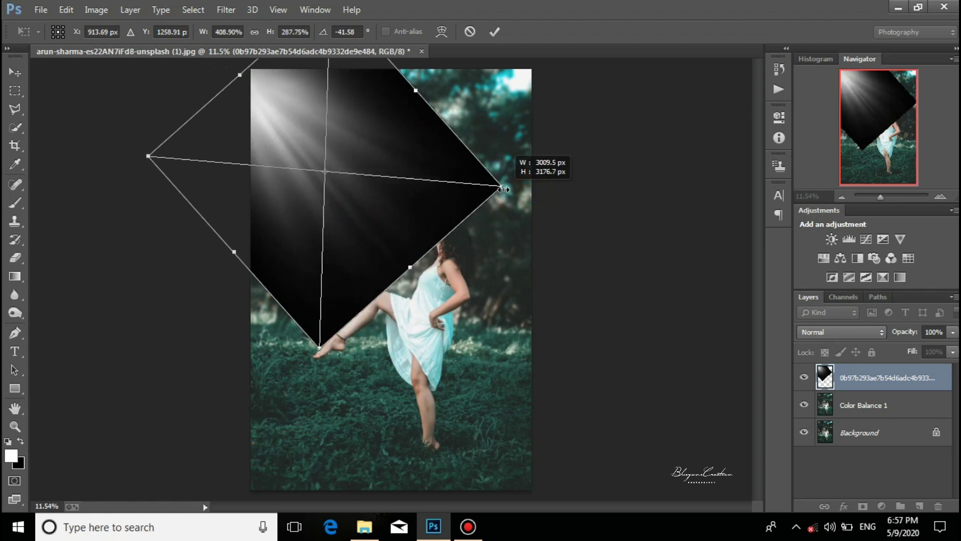
drag(386, 208, 407, 196)
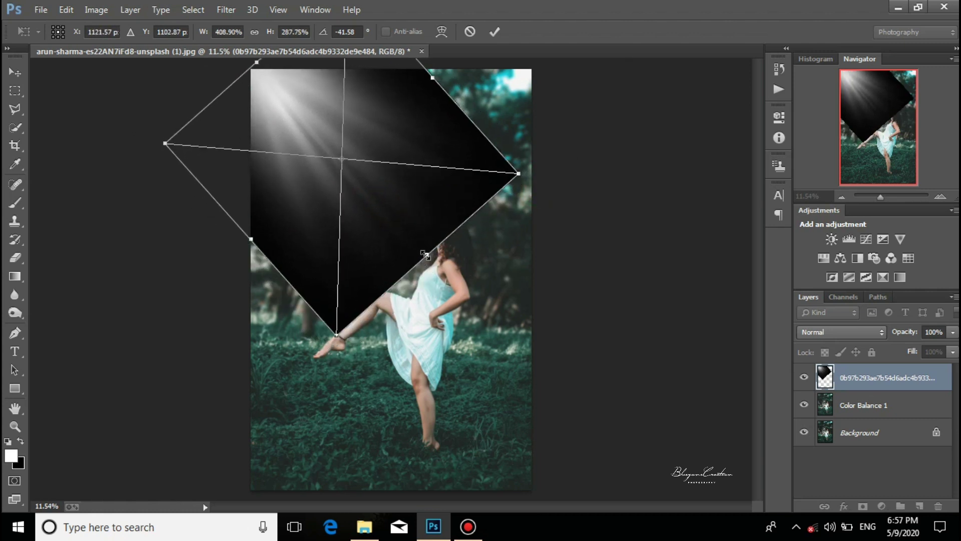
drag(424, 255, 444, 273)
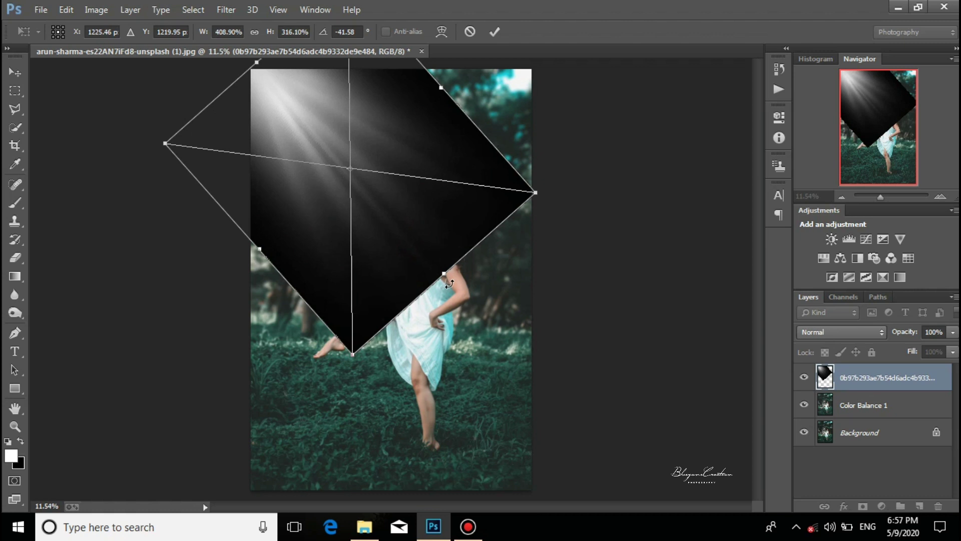
- Set the light-ray layer's blend mode to Screen, rescale it to about 385% by 329% at the upper-left corner, and apply the transform
click(833, 331)
click(848, 120)
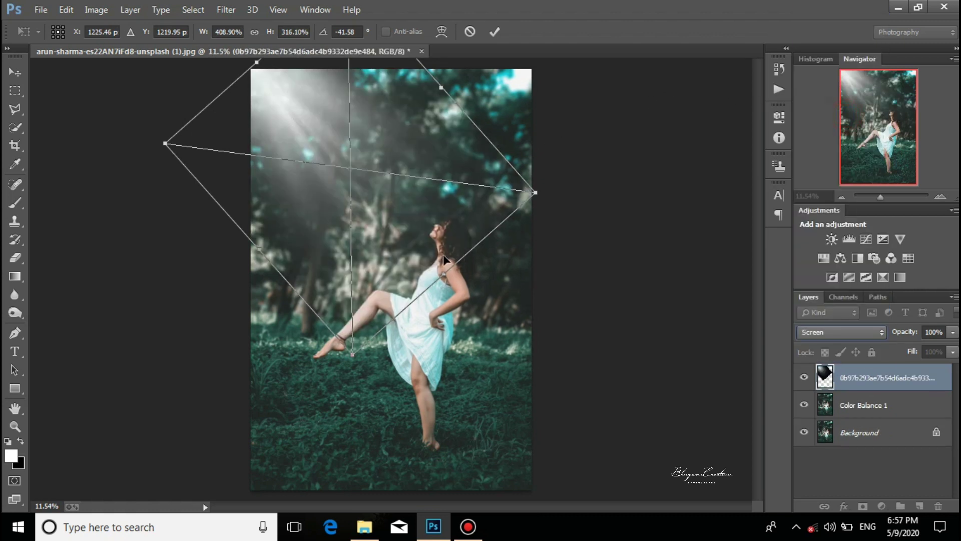
drag(353, 354, 353, 329)
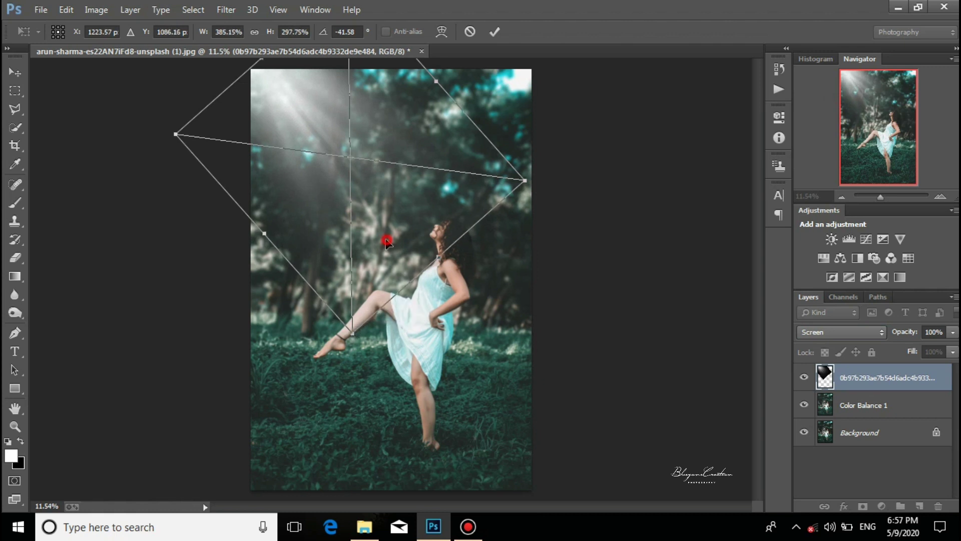
drag(388, 244, 374, 233)
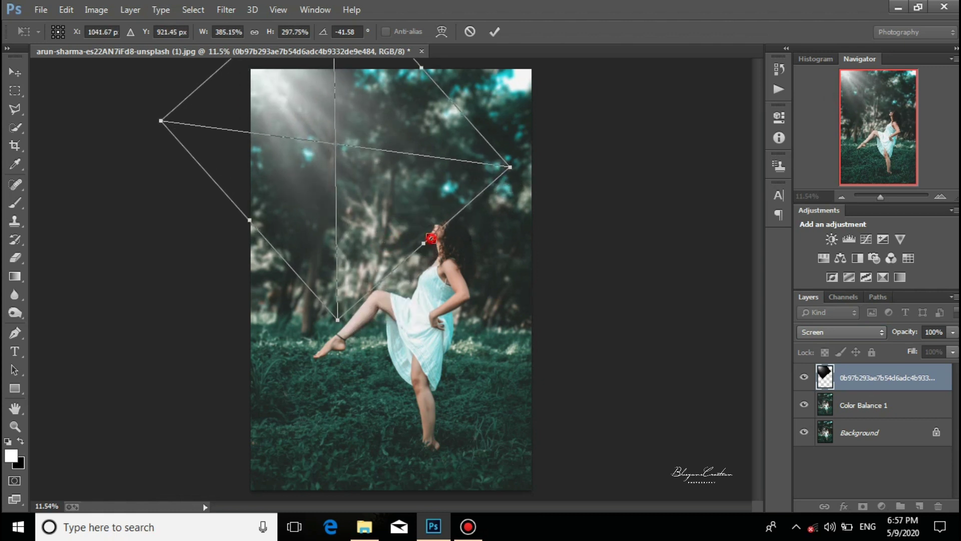
drag(431, 238, 443, 263)
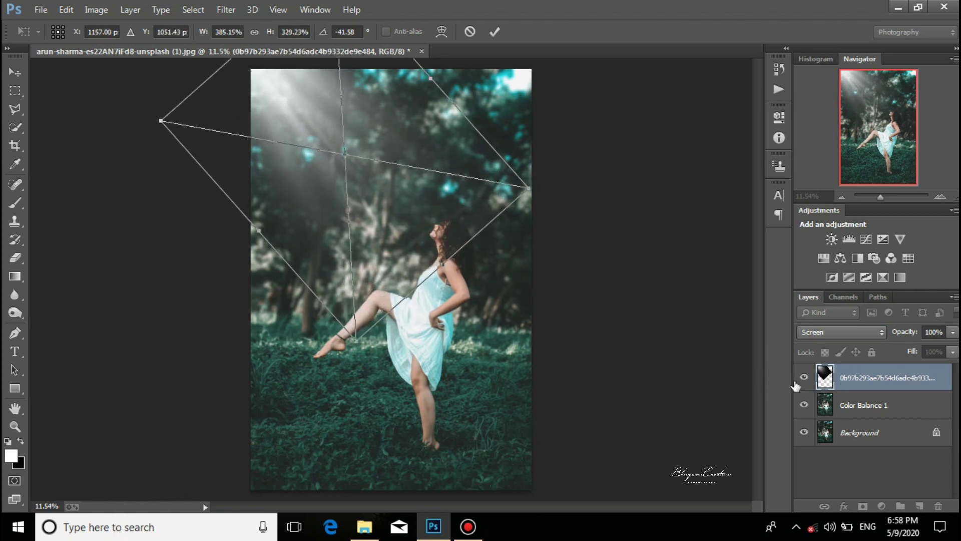
click(494, 31)
key(w)
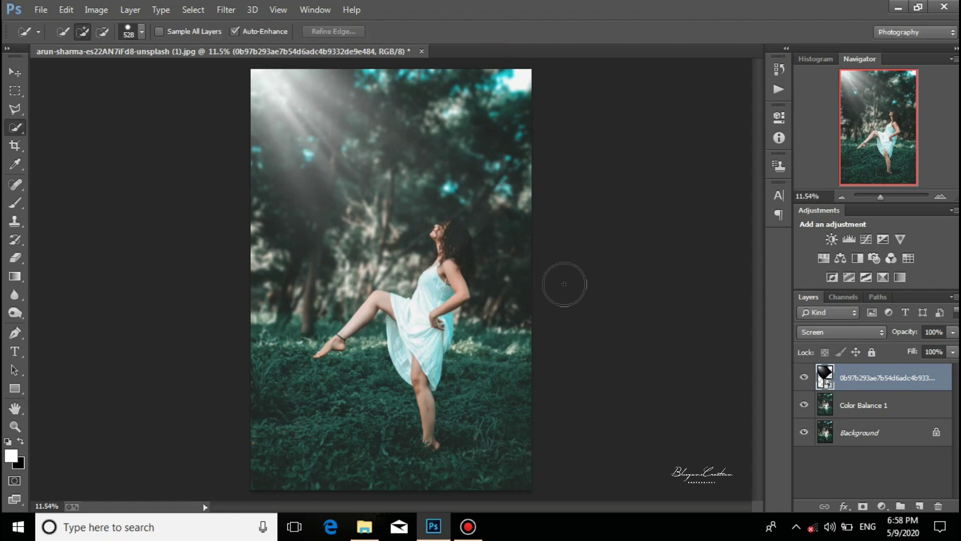
- Lower the light-ray layer's opacity to 80% and rasterize the layer for erasing
click(15, 203)
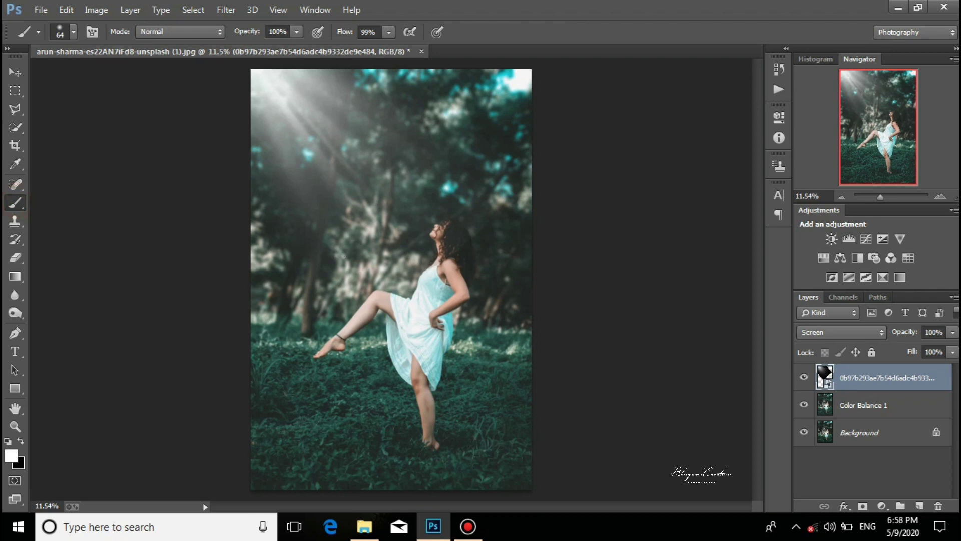
drag(907, 336, 899, 336)
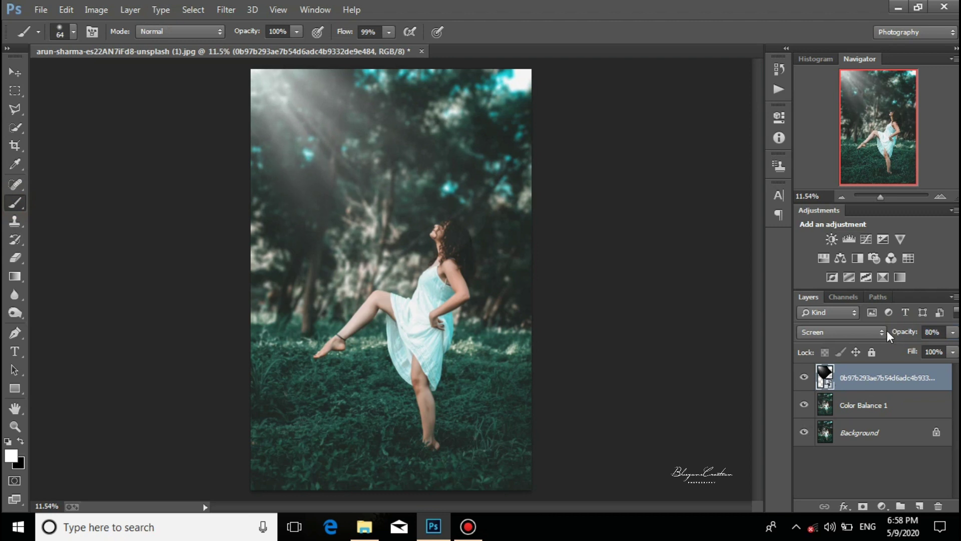
click(16, 256)
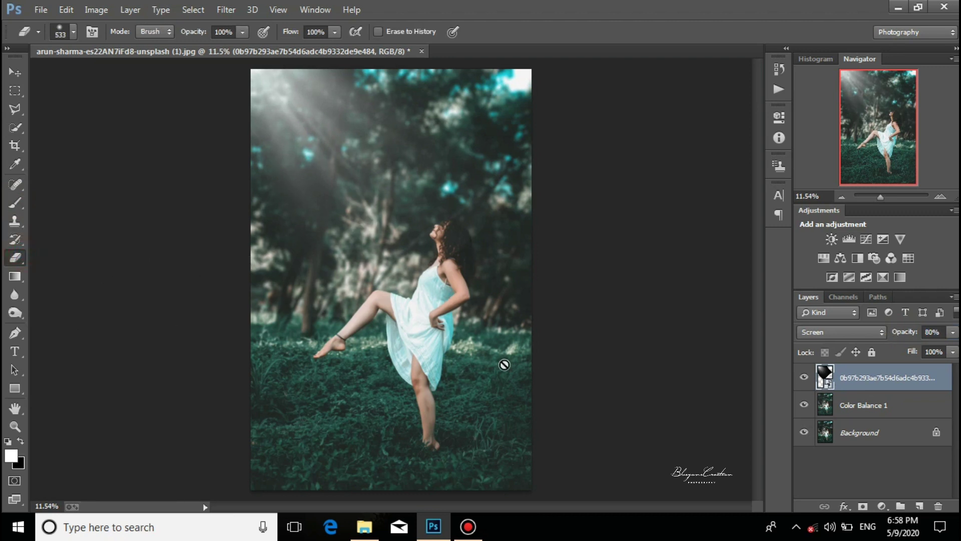
right_click(847, 383)
click(615, 207)
- Erase the light-ray haze over the woman and the trees around her with a 533 px brush at 100% opacity
key(super)
click(702, 249)
scroll(512, 288, up, 8)
click(498, 316)
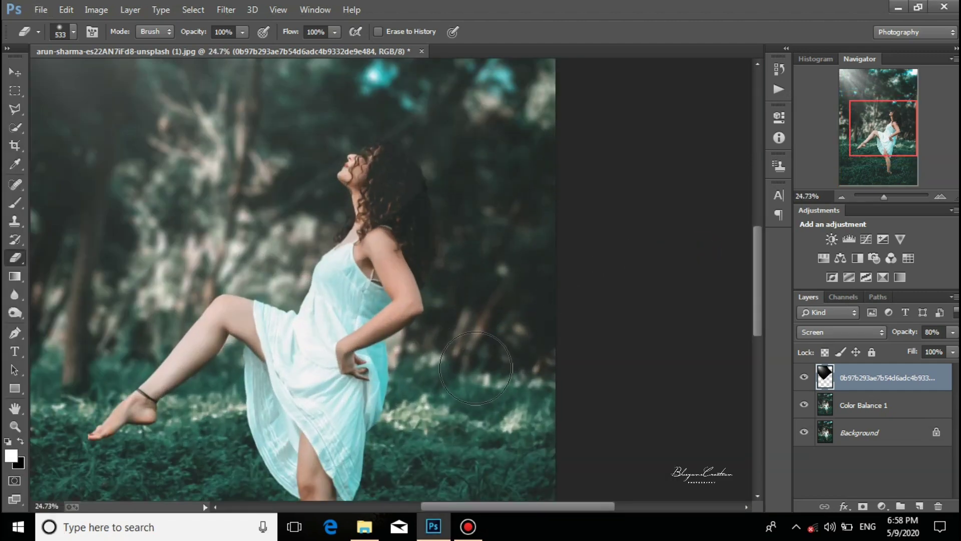
click(472, 183)
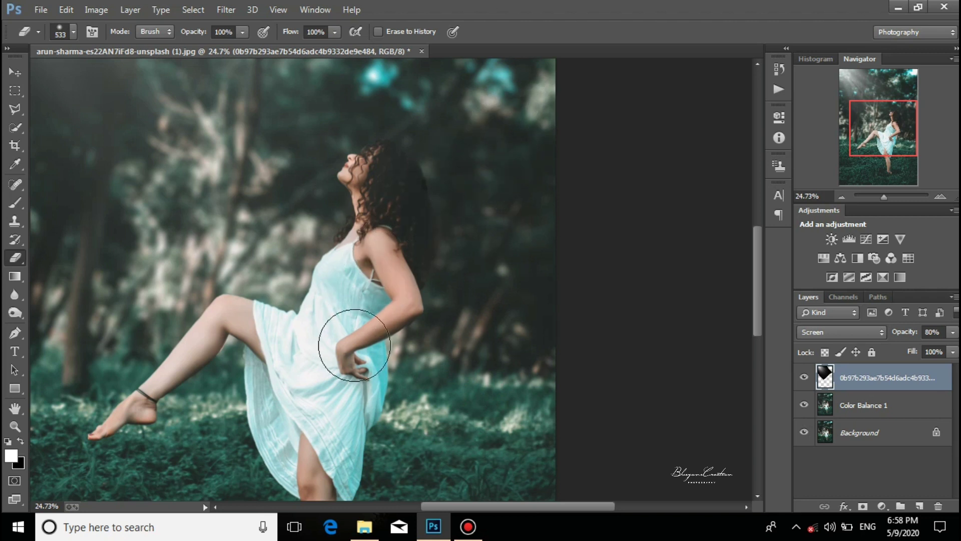
click(330, 379)
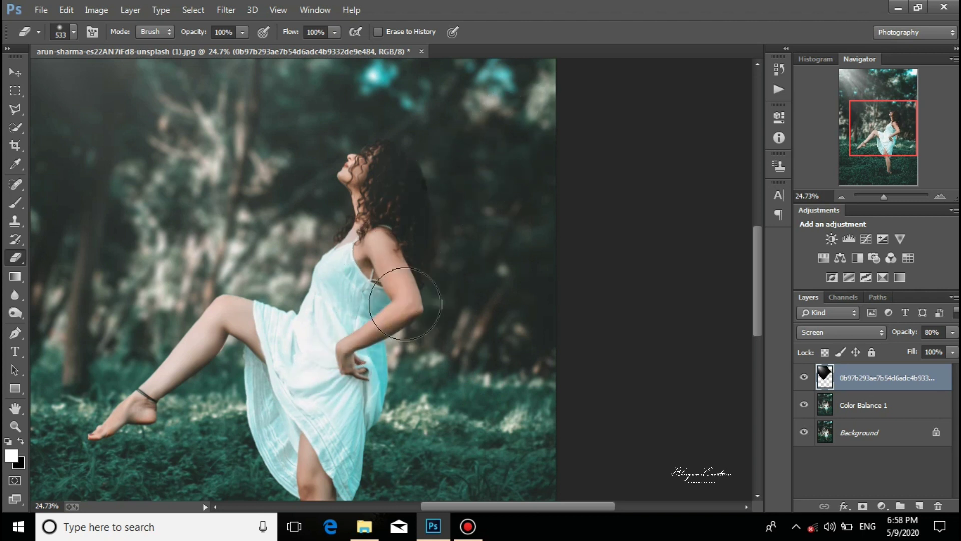
drag(404, 303, 427, 276)
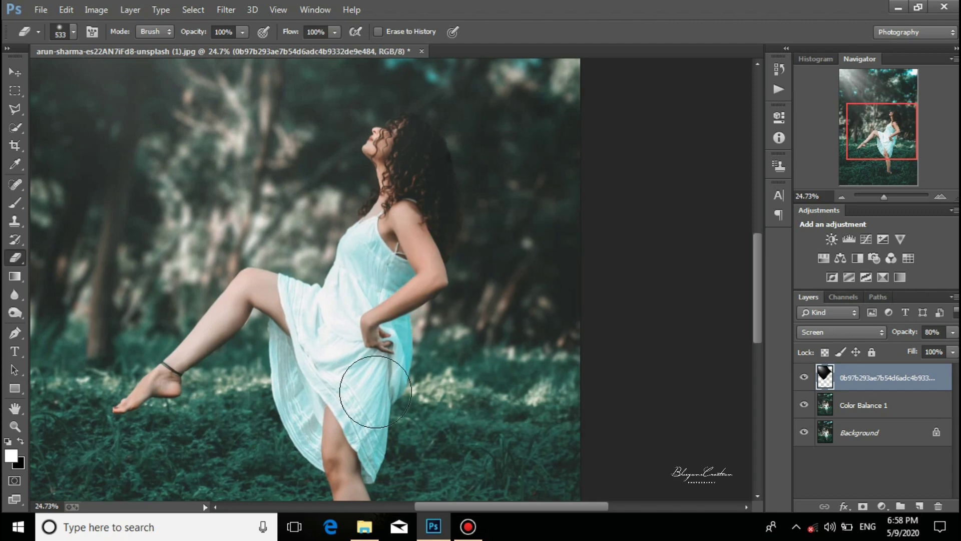
- Compare the whole photo with and without the light-ray layer by toggling its visibility, leaving the layer shown
scroll(497, 347, down, 5)
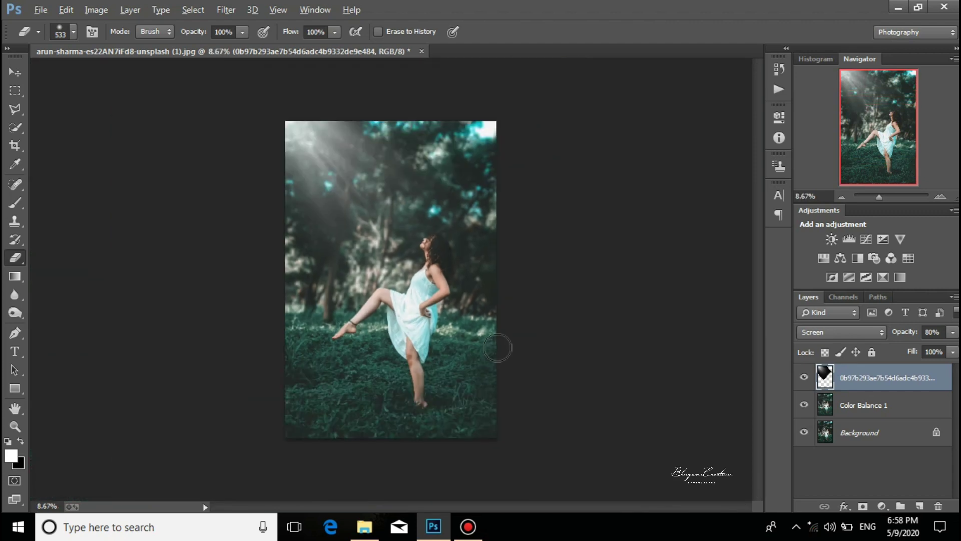
key(alt)
click(804, 378)
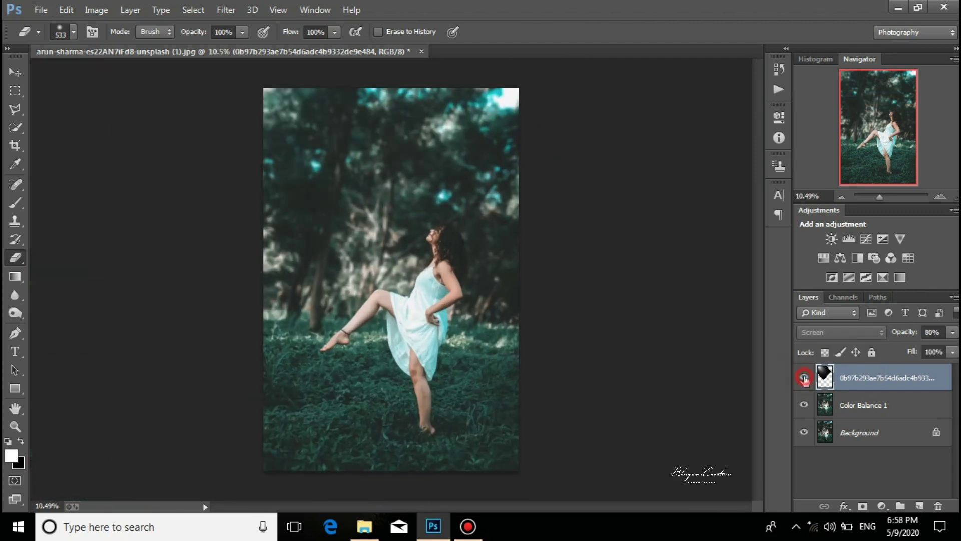
click(804, 378)
click(804, 378)
click(805, 378)
click(804, 378)
click(805, 378)
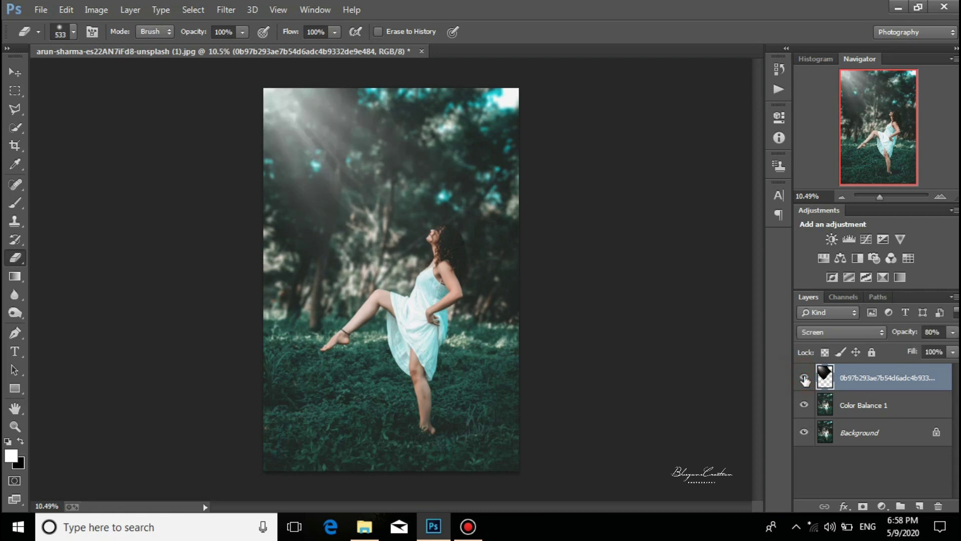
- Add a Curves adjustment layer and pull the RGB curve slightly down at input 126 to darken the midtones
click(881, 505)
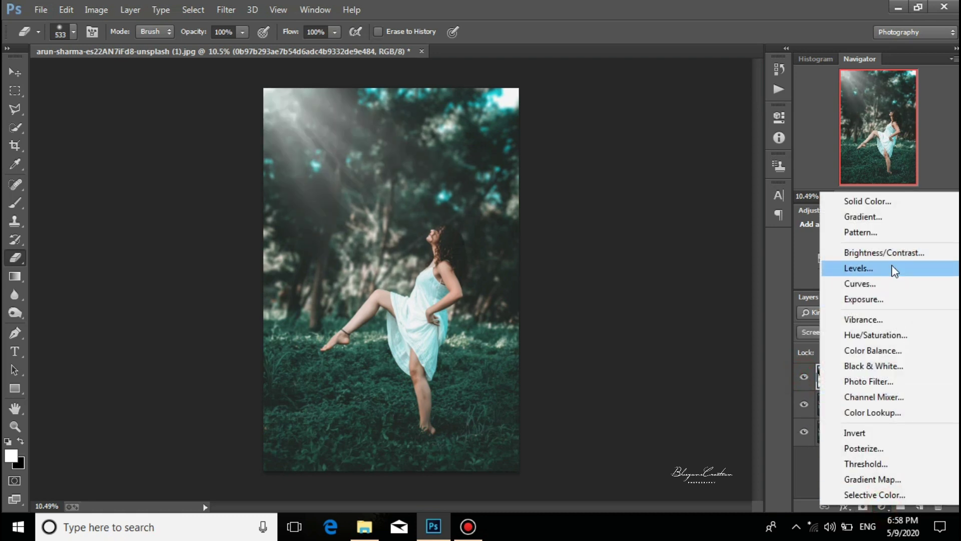
click(883, 290)
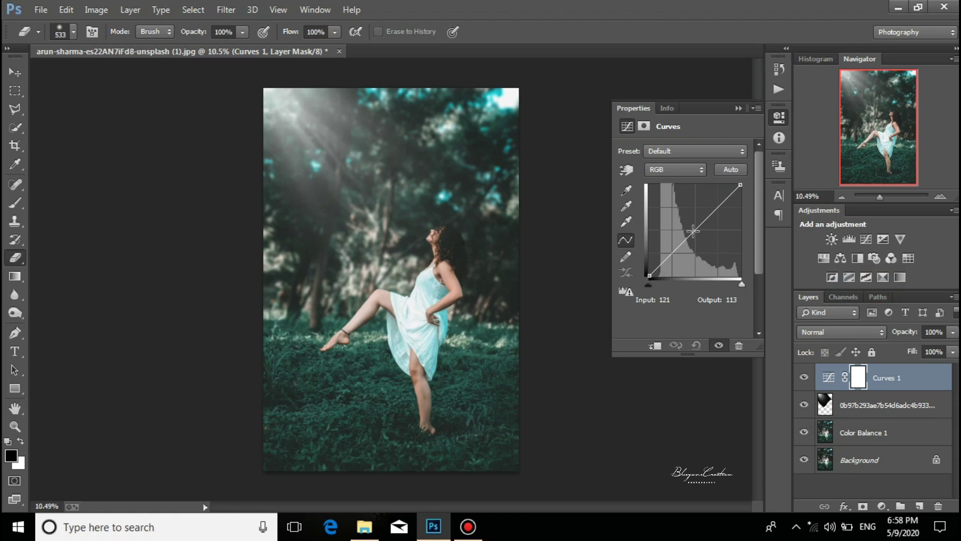
drag(695, 230, 694, 234)
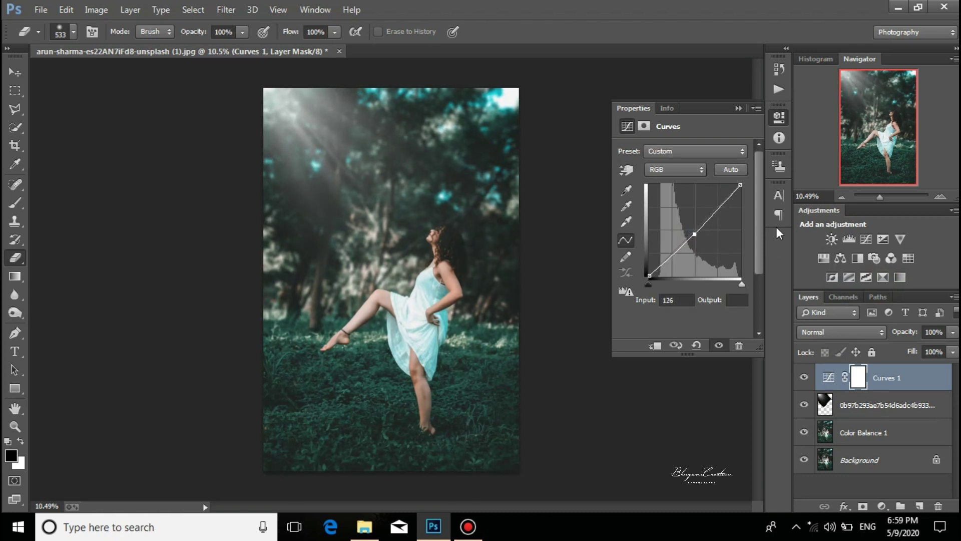
click(739, 108)
- Flatten the image and duplicate the Background layer
right_click(914, 378)
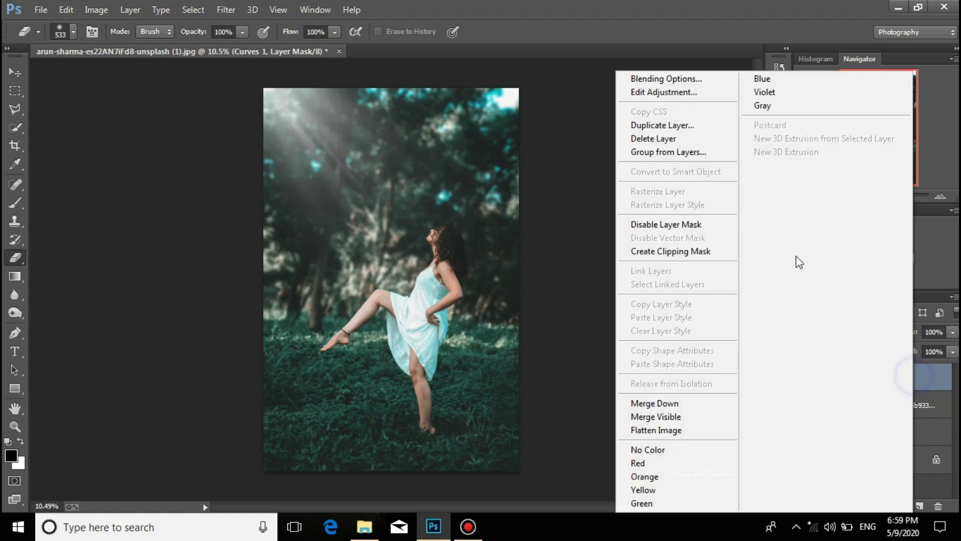
click(655, 430)
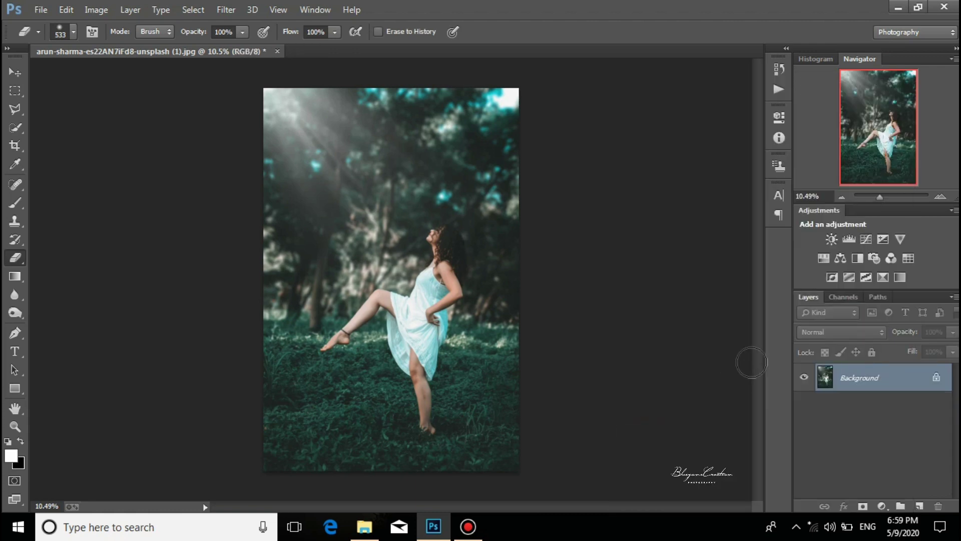
key(ctrl+j)
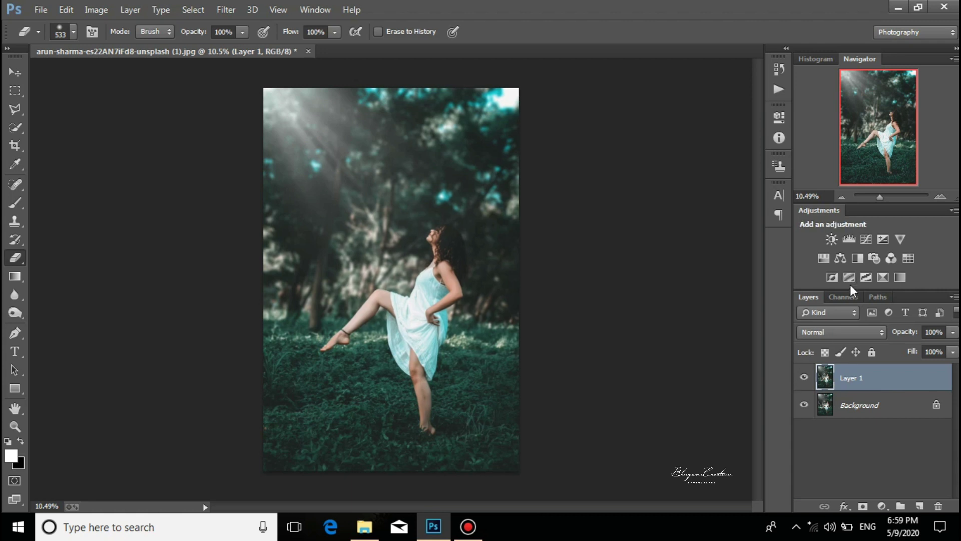
- Lighten the woman's face and neck with the Dodge tool on Midtones at 8% exposure and a 53 px brush
click(19, 311)
drag(381, 294, 401, 295)
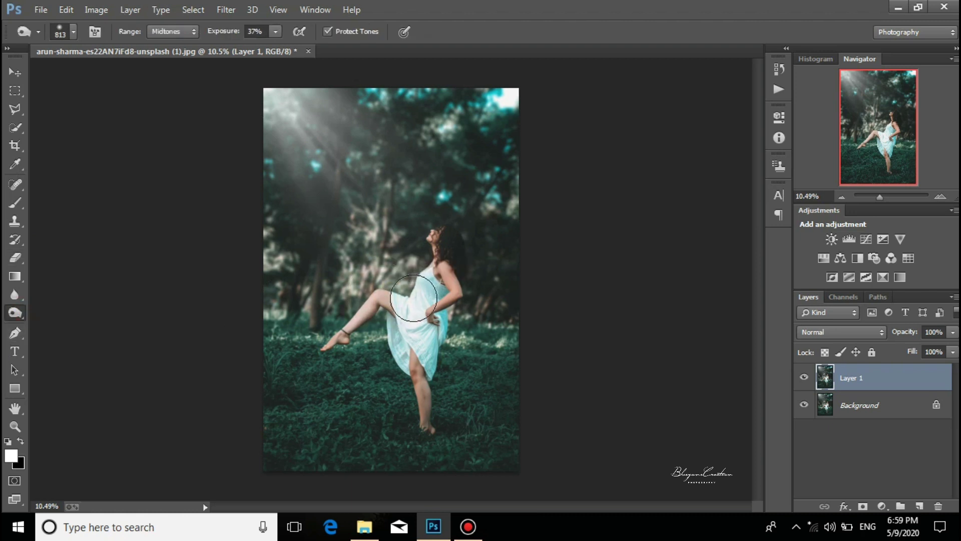
scroll(406, 294, up, 9)
scroll(425, 273, up, 5)
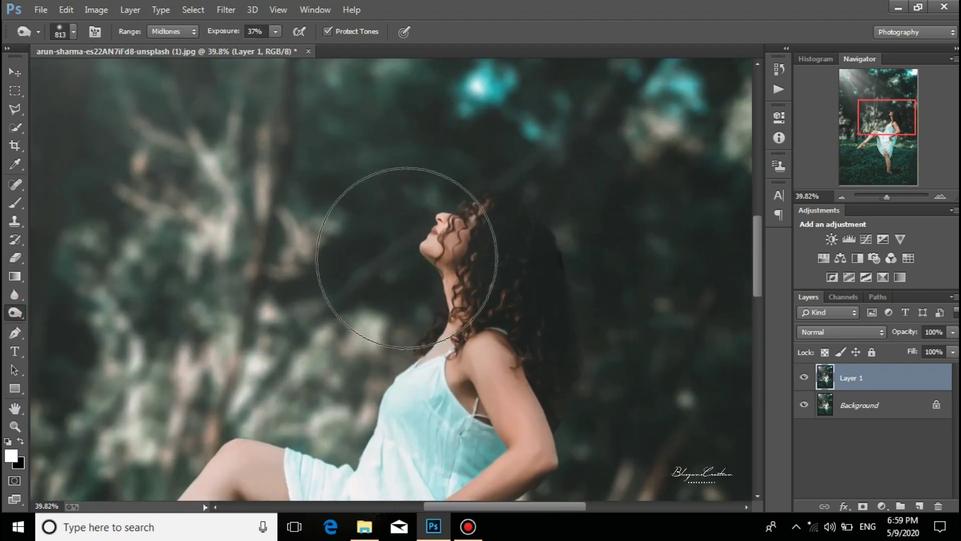
drag(407, 257, 304, 226)
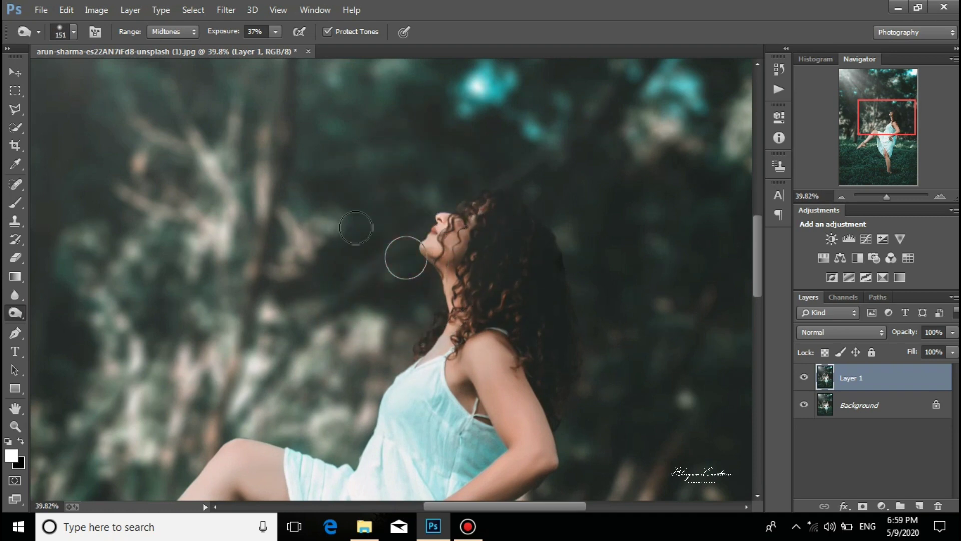
scroll(401, 257, up, 5)
scroll(449, 220, up, 2)
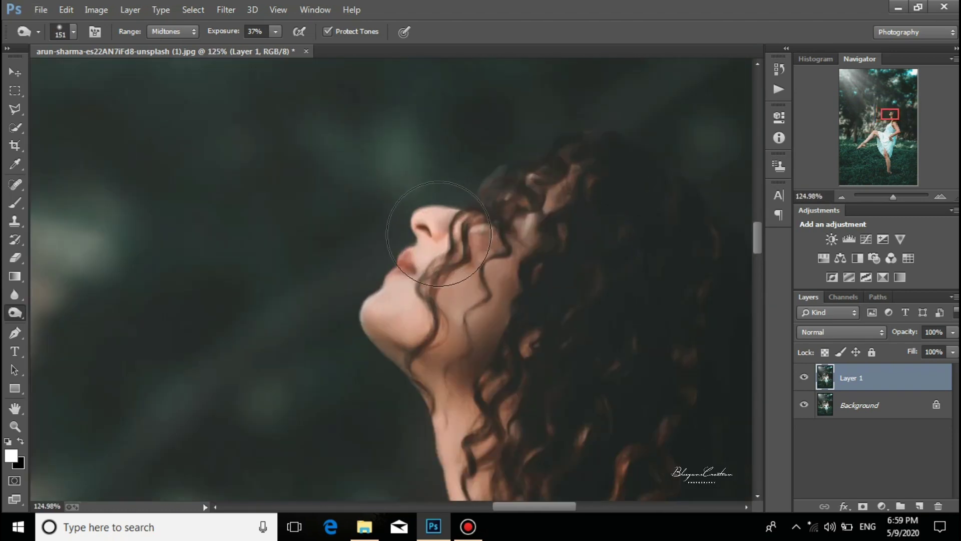
right_click(14, 311)
click(50, 324)
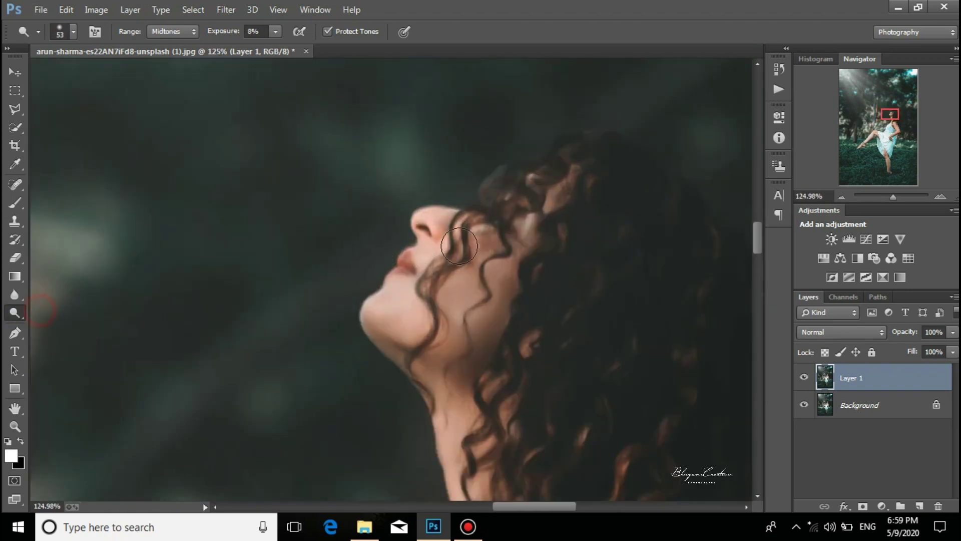
mouse_move(434, 224)
mouse_down()
mouse_move(383, 318)
mouse_move(405, 368)
mouse_move(444, 336)
mouse_move(536, 224)
mouse_move(440, 424)
mouse_up()
scroll(441, 426, down, 3)
scroll(435, 441, down, 2)
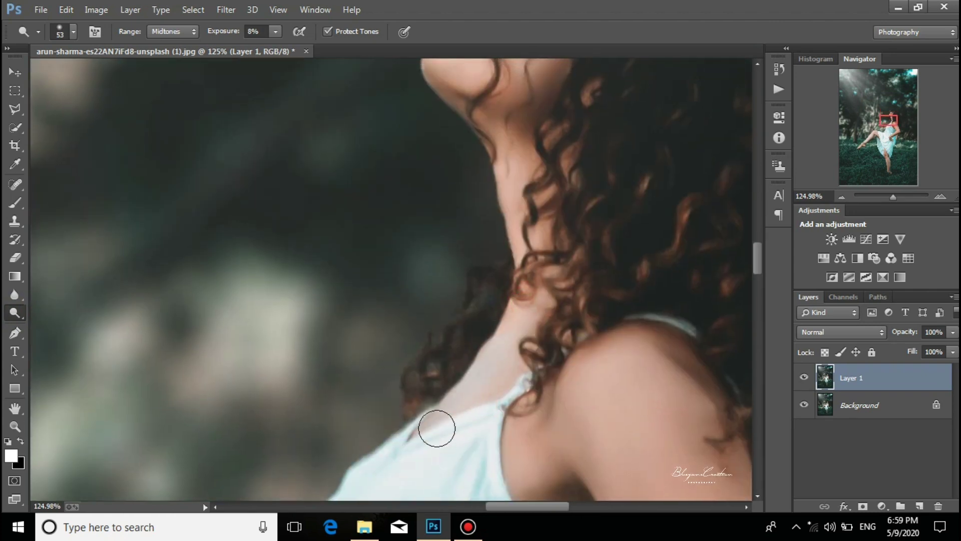
- Raise the Dodge exposure to 13% and lighten the woman's upper body and dress with a larger brush
scroll(435, 425, down, 8)
scroll(474, 357, down, 3)
scroll(431, 311, up, 5)
alt+right_click(402, 328)
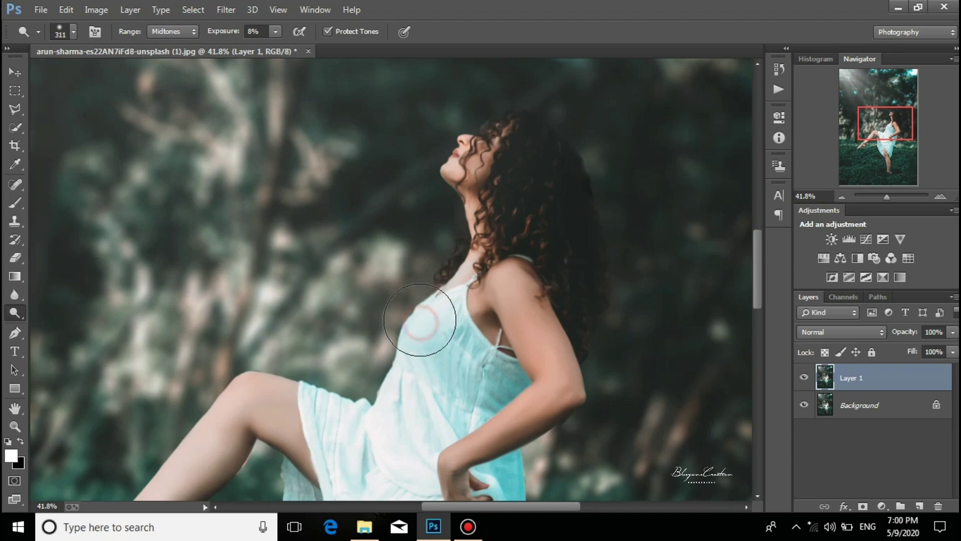
click(229, 34)
drag(228, 34, 233, 34)
mouse_move(420, 338)
mouse_down()
mouse_move(463, 302)
mouse_move(465, 212)
mouse_up()
scroll(496, 258, up, 4)
alt+right_click(498, 256)
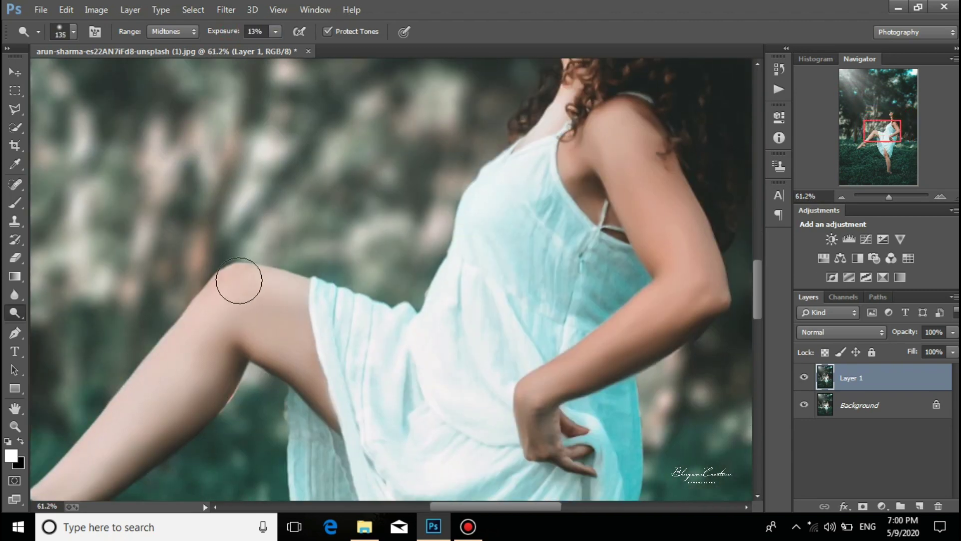
- Dodge the highlights along the raised leg from the knee down to the ankle and foot, reducing the brush to 79 px
drag(267, 278, 355, 249)
alt+right_click(356, 249)
scroll(356, 250, up, 3)
mouse_move(265, 285)
mouse_down()
mouse_move(354, 253)
mouse_move(473, 166)
mouse_up()
drag(359, 308, 474, 201)
drag(413, 303, 414, 249)
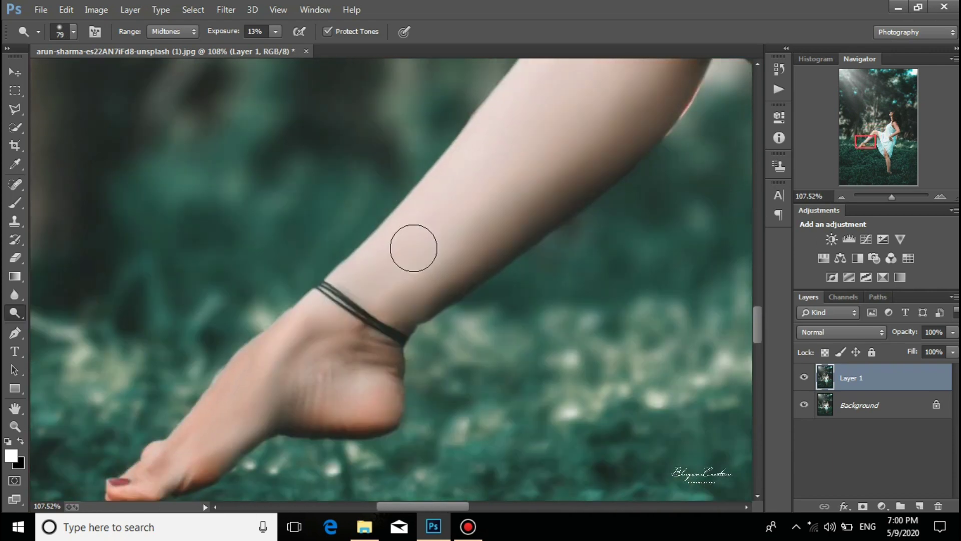
scroll(414, 249, down, 10)
scroll(459, 247, up, 8)
drag(369, 302, 303, 386)
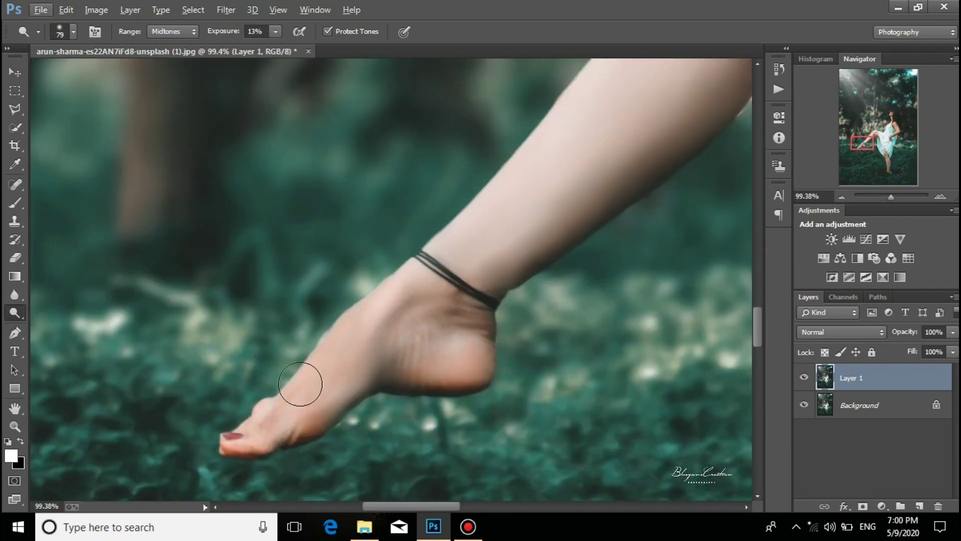
- Dodge the midtones down the standing leg, from the thigh below the dress past the knee
scroll(476, 272, down, 7)
scroll(603, 281, up, 9)
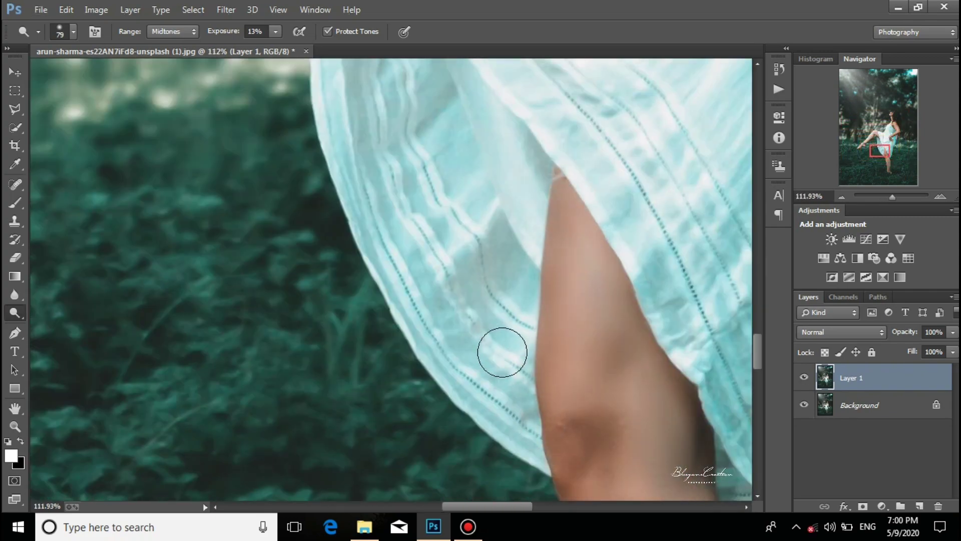
drag(560, 359, 522, 179)
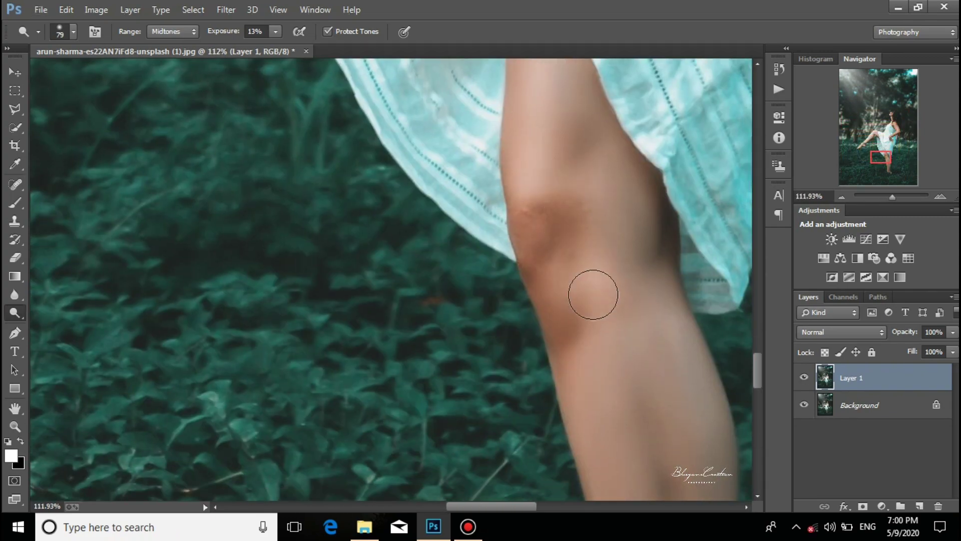
drag(593, 294, 575, 326)
scroll(575, 326, down, 10)
scroll(470, 345, up, 10)
- Dodge the highlights on the woman's shoulder and upper arm with the 79 px brush
drag(676, 258, 594, 270)
drag(602, 138, 573, 239)
drag(517, 135, 543, 215)
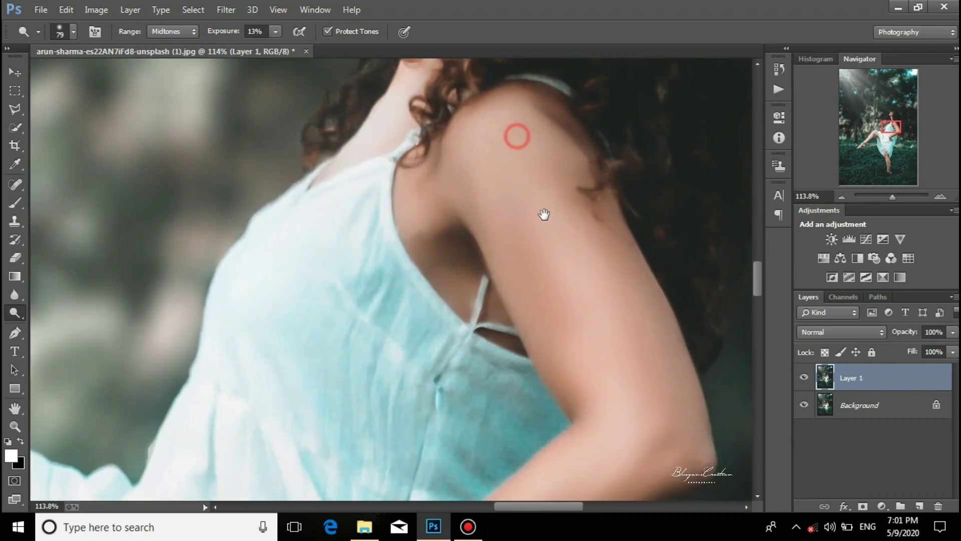
scroll(564, 337, down, 13)
scroll(554, 340, up, 12)
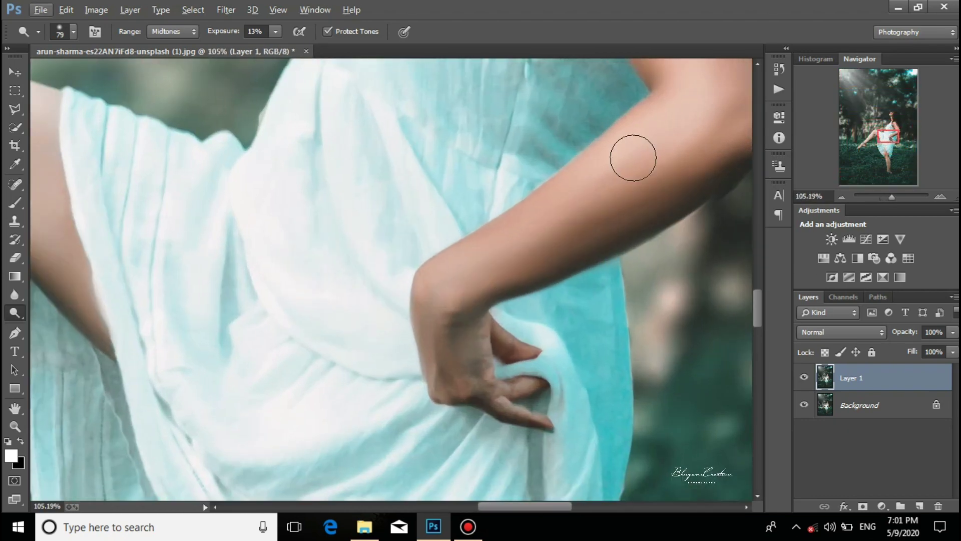
- Dodge the forearm, wrist and back of the hand on the hip with a 28 px brush at 13% exposure
scroll(453, 275, down, 3)
scroll(453, 275, up, 3)
scroll(465, 285, up, 3)
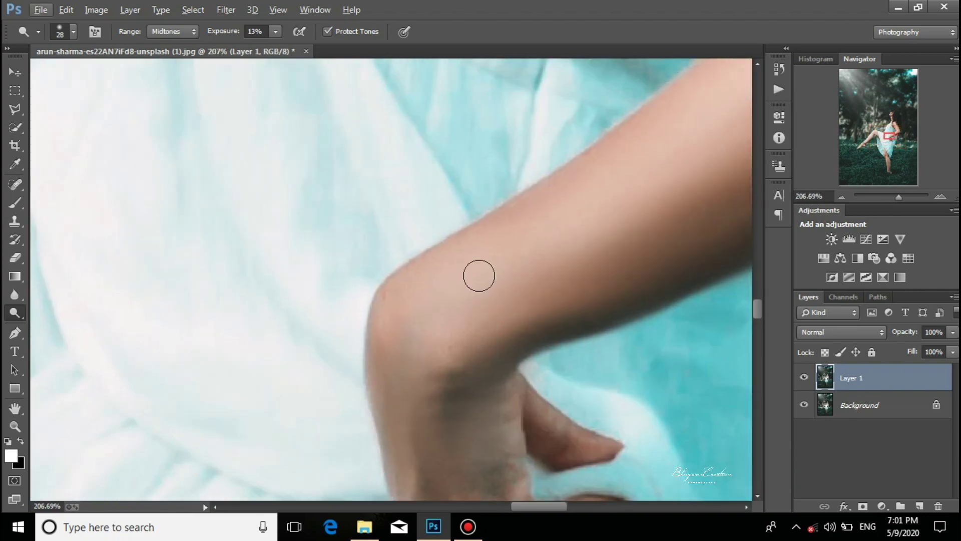
drag(434, 399, 454, 269)
scroll(444, 301, up, 5)
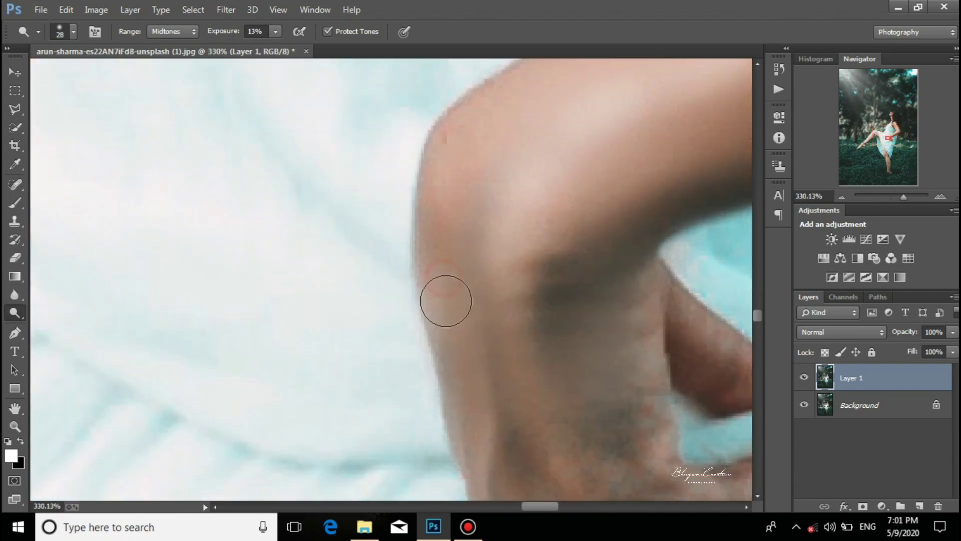
scroll(458, 326, down, 15)
scroll(452, 228, up, 10)
scroll(451, 228, up, 2)
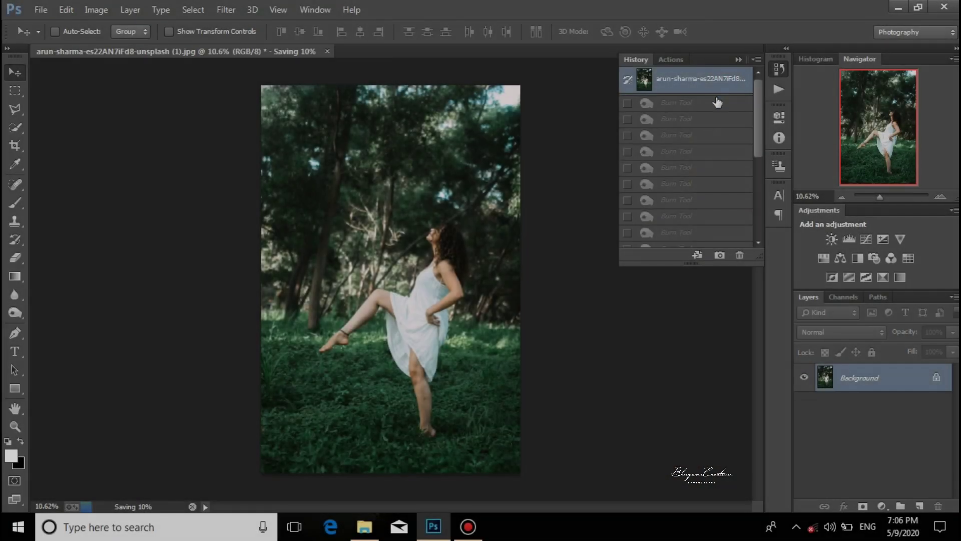
- Restore the finished edit from the original photo by selecting the last Move state in the document's history
scroll(710, 120, down, 4)
click(693, 240)
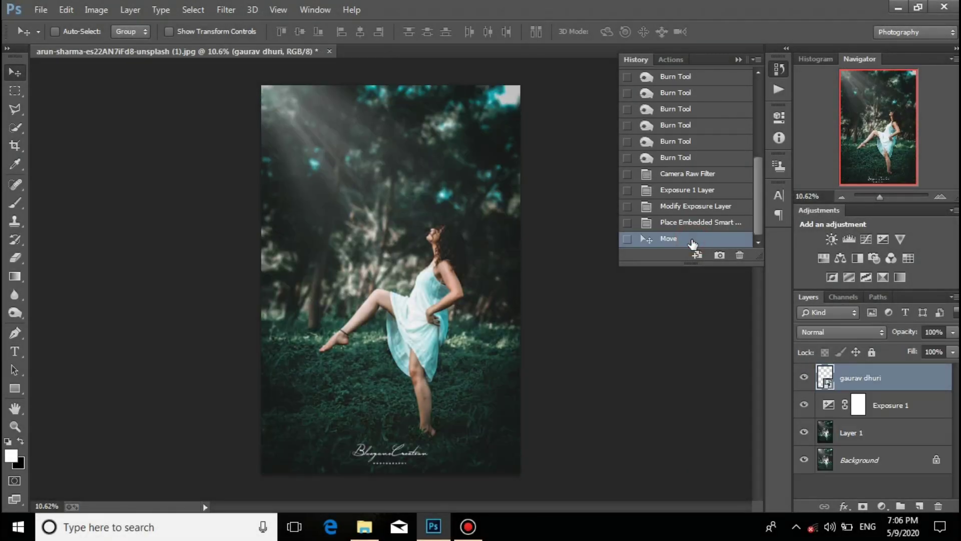